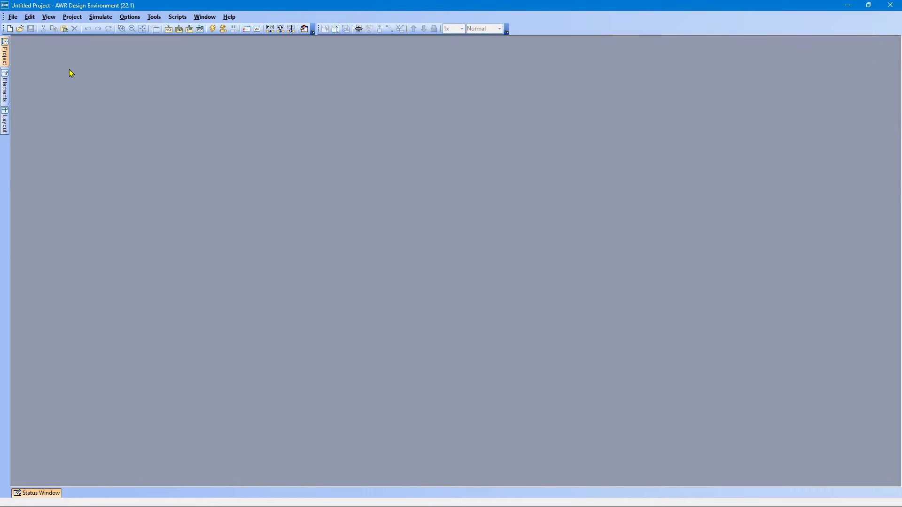
Launch the iFilter Filter Synthesis wizard from the Wizards list
{"action": "mouse_move", "coordinate": [4, 55]}
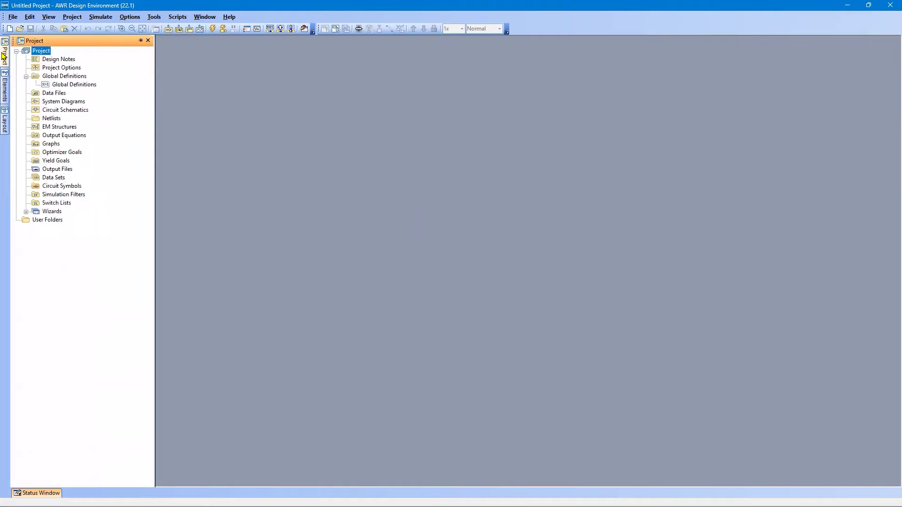
{"action": "left_click", "coordinate": [25, 211]}
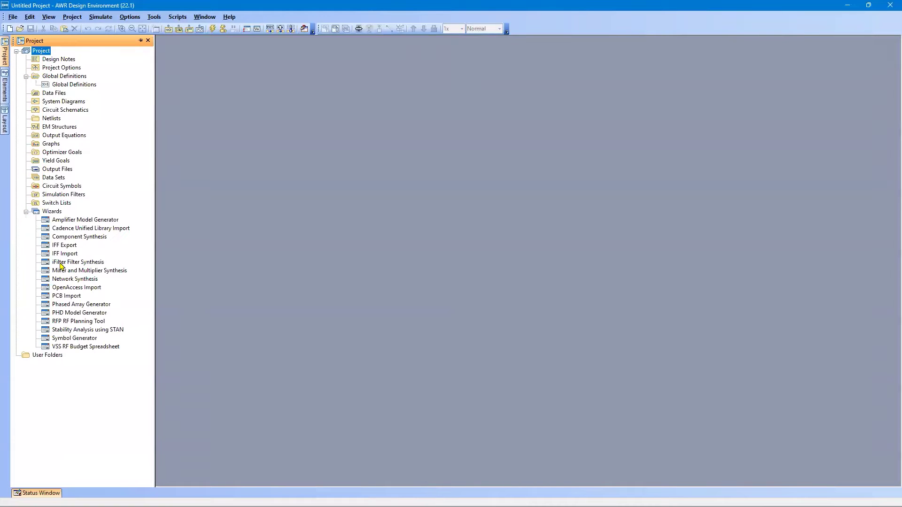
{"action": "left_click", "coordinate": [60, 263]}
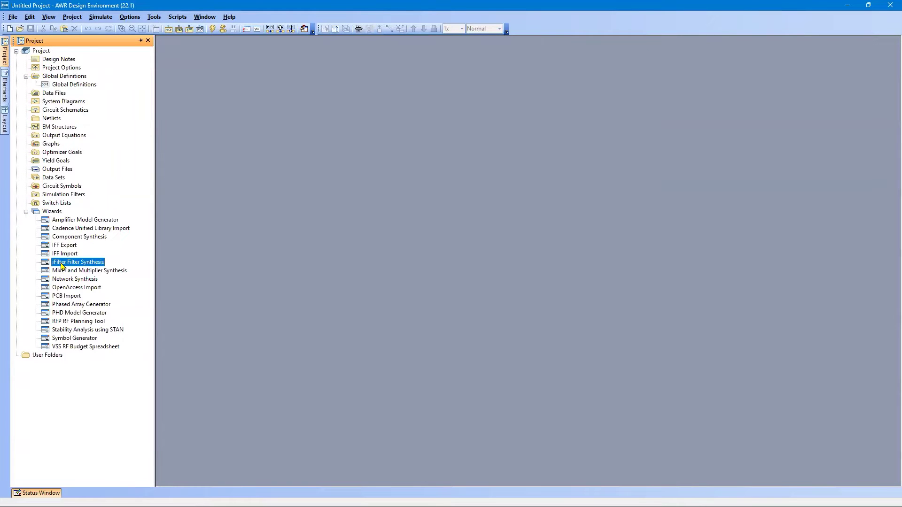
{"action": "double_click", "coordinate": [61, 266]}
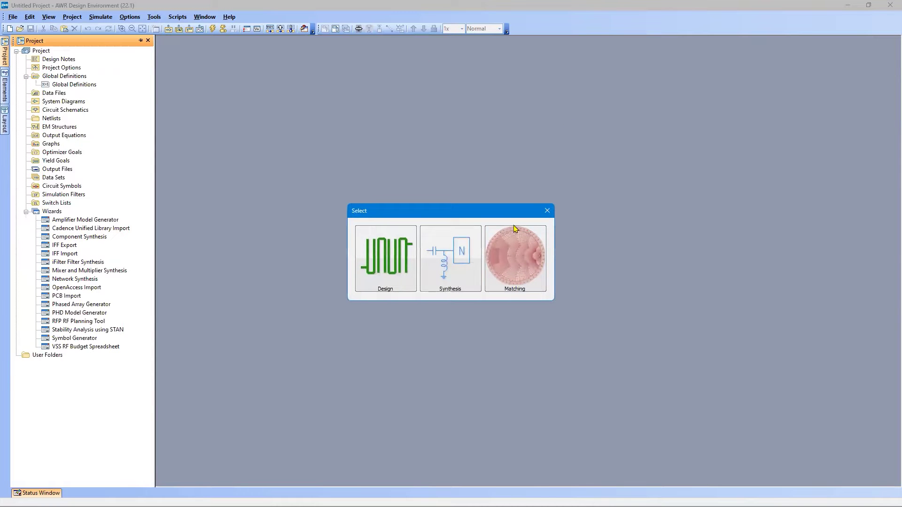
Design a lowpass microstrip Distributed Stubs Filter using Double Radial Stubs
{"action": "left_click", "coordinate": [385, 261]}
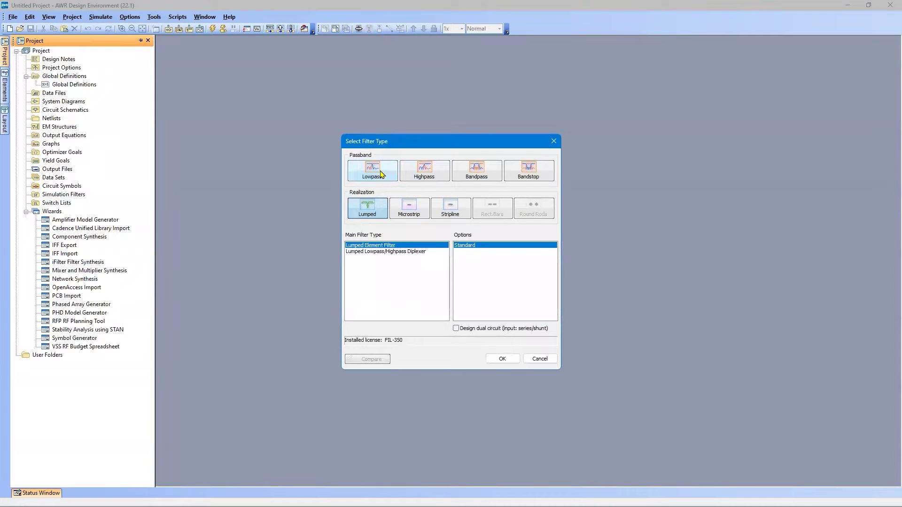
{"action": "left_click", "coordinate": [408, 210]}
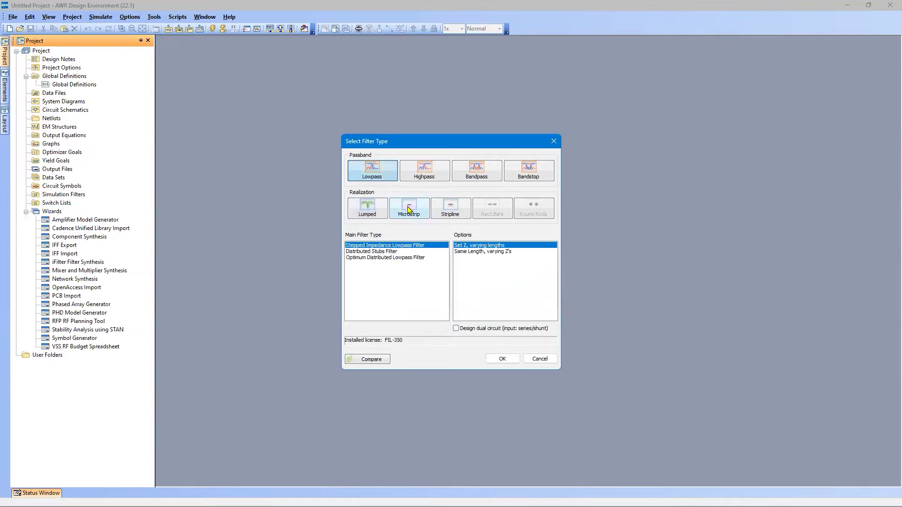
{"action": "left_click", "coordinate": [371, 252]}
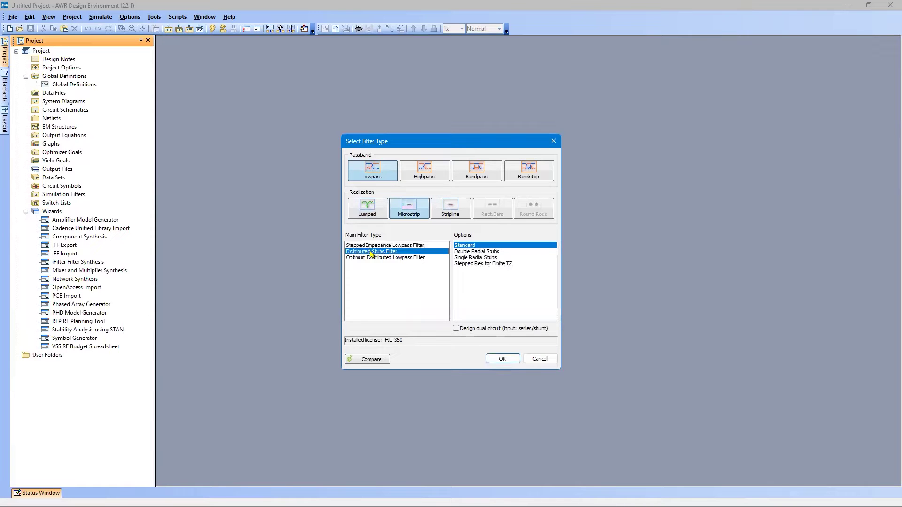
{"action": "left_click", "coordinate": [478, 253]}
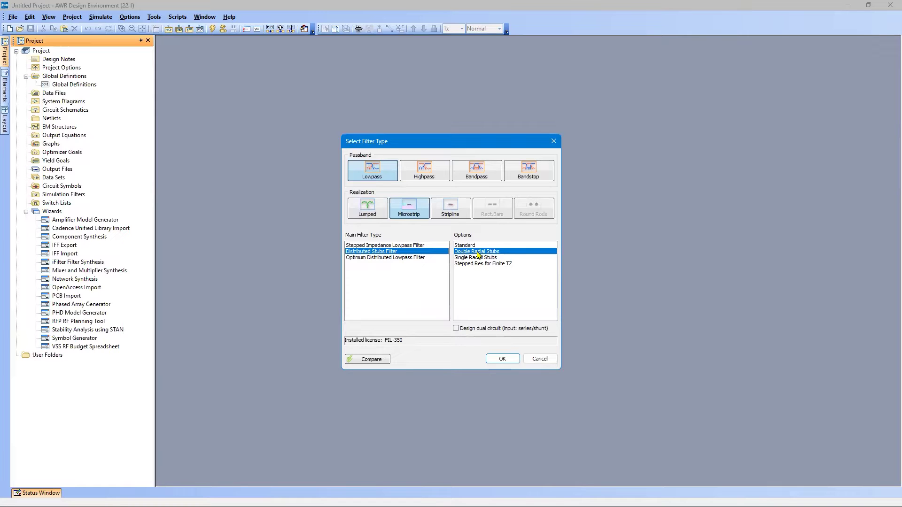
{"action": "left_click", "coordinate": [502, 359]}
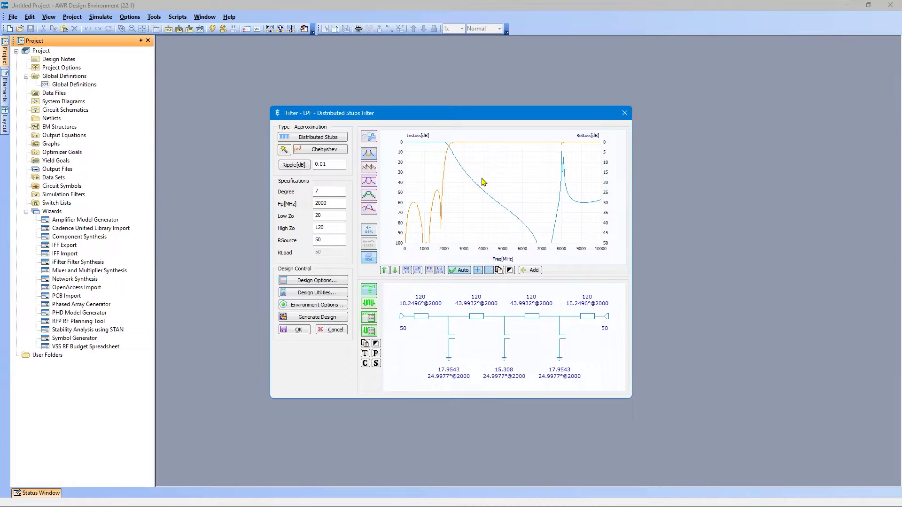
Switch the iFilter preview to the physical layout showing the three radial stub pairs
{"action": "left_click", "coordinate": [374, 305]}
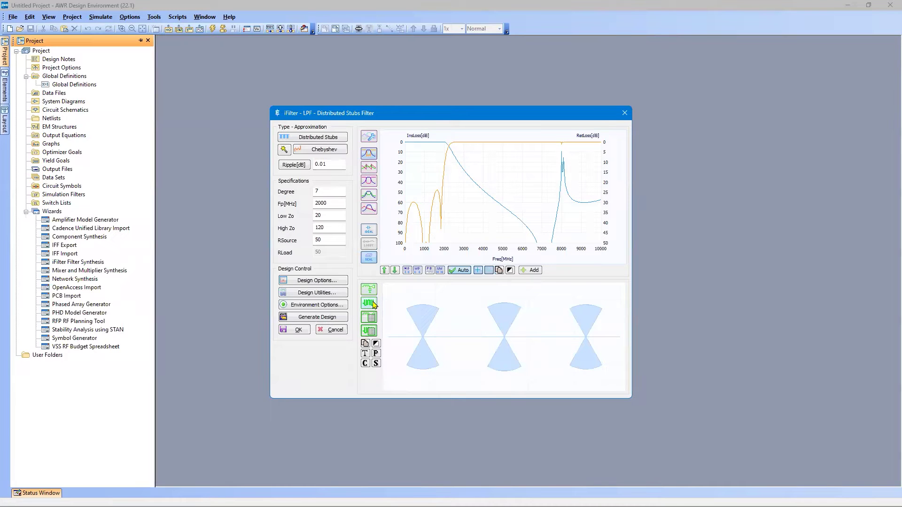
Set the substrate to Er 4.45, 20 mil height, 1.4 mil thickness and loss tangent 0.0031
{"action": "left_click", "coordinate": [317, 282]}
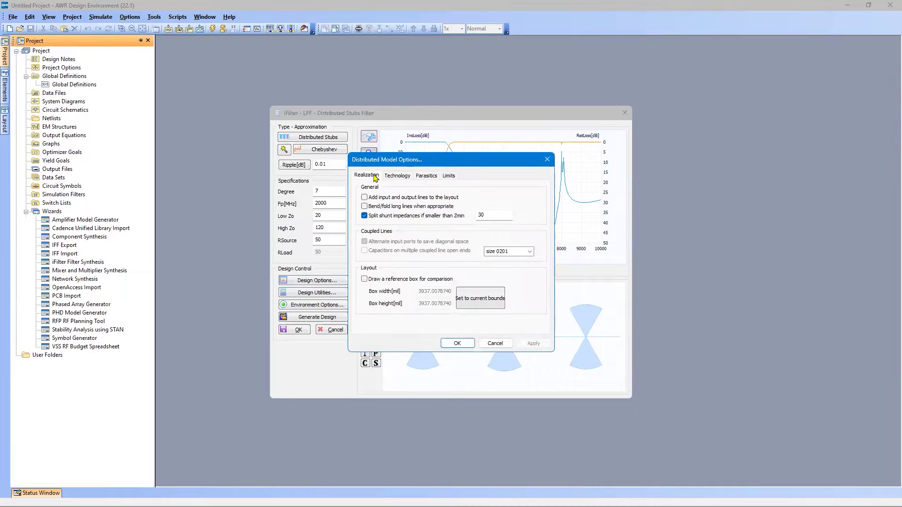
{"action": "left_click", "coordinate": [397, 176]}
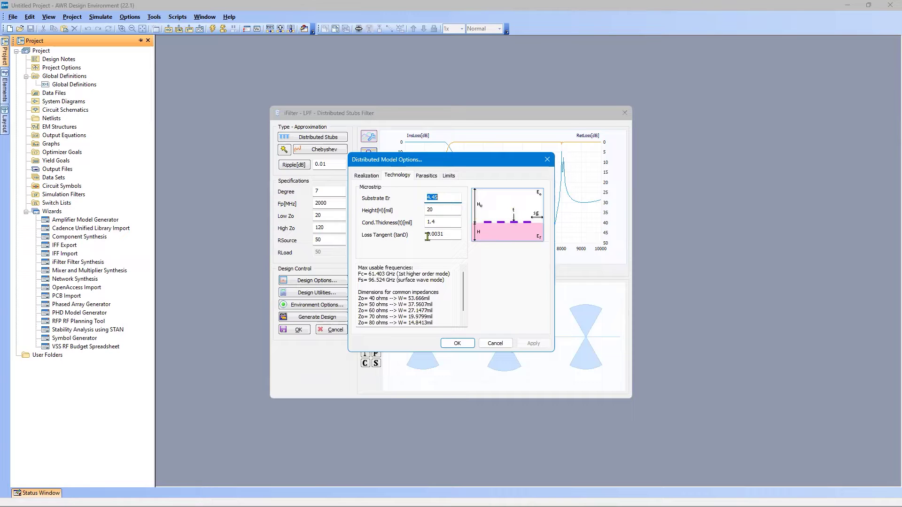
{"action": "left_click", "coordinate": [450, 237]}
{"action": "left_click", "coordinate": [455, 343]}
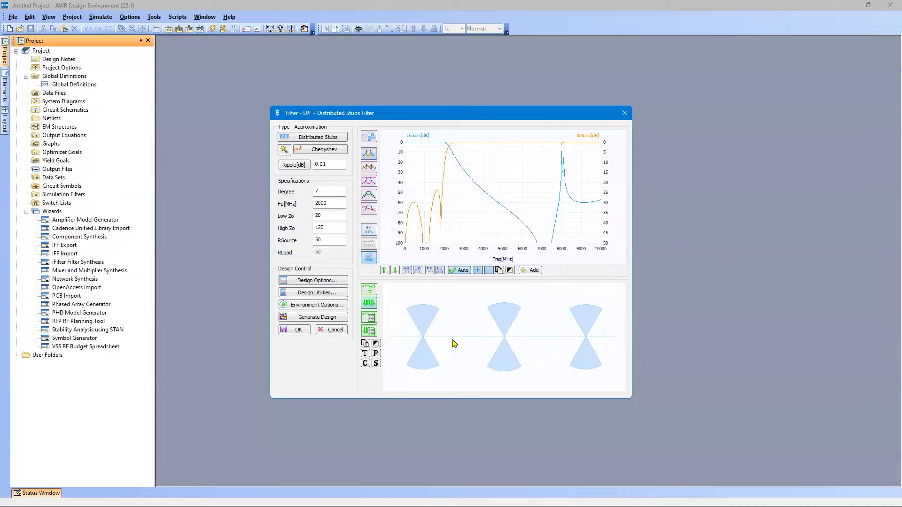
Show the IL < 3 (0–2000 MHz) and IL > 50 (4120–20000 MHz) goals on the chart
{"action": "left_click", "coordinate": [369, 137]}
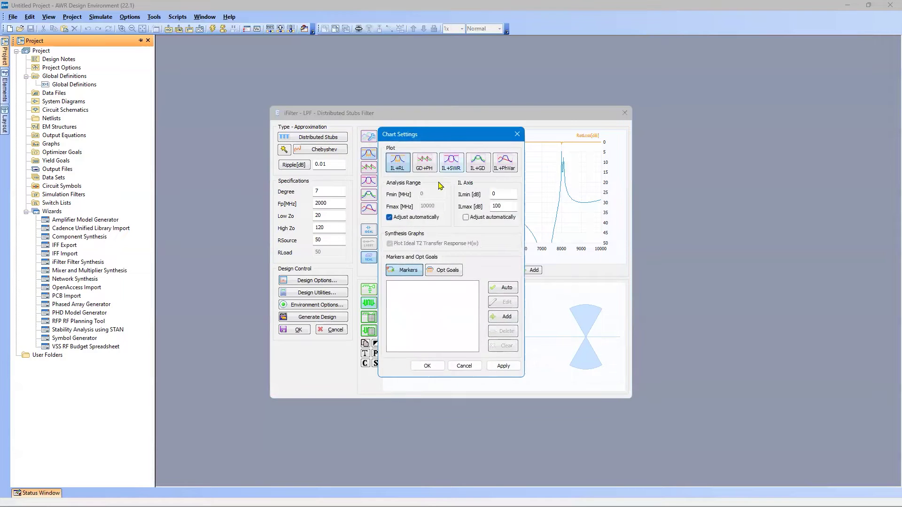
{"action": "left_click", "coordinate": [456, 275]}
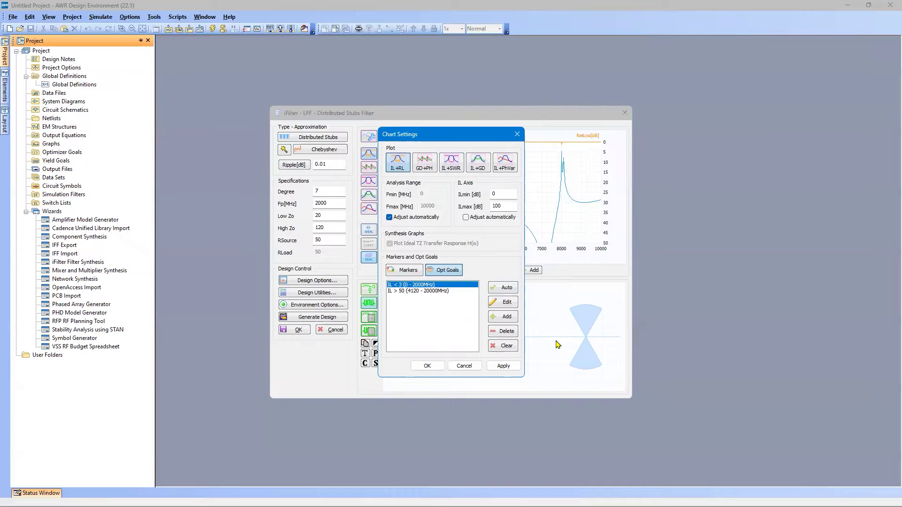
{"action": "left_click", "coordinate": [506, 367]}
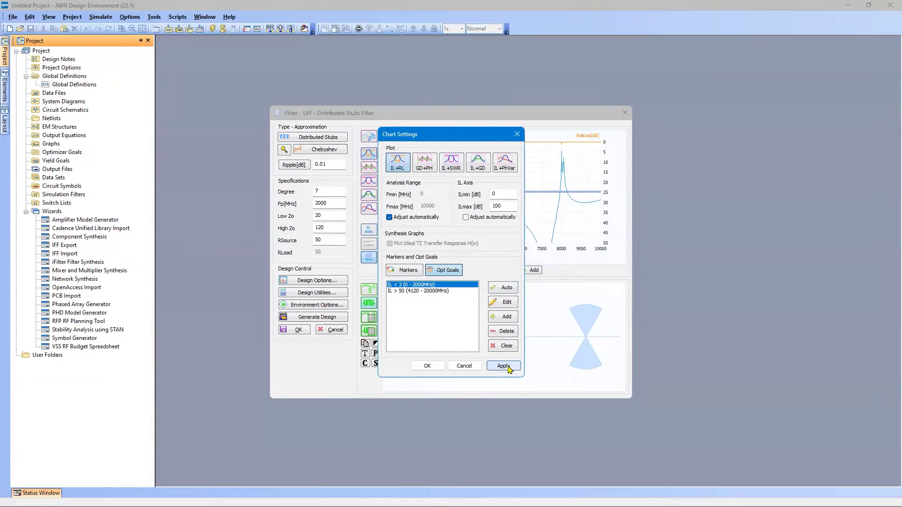
{"action": "left_click", "coordinate": [428, 366]}
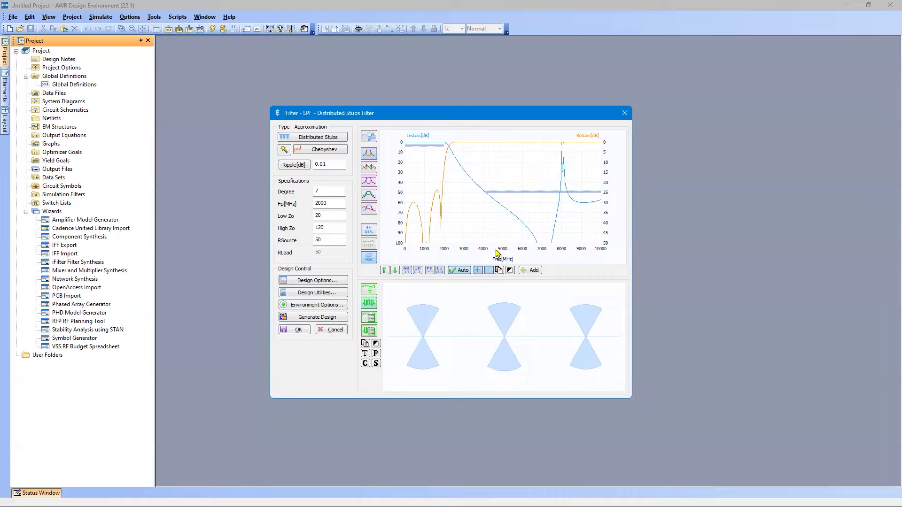
Generate the 'Lowpass Filter' schematic and IL RL graph with optimization goals included
{"action": "left_click", "coordinate": [303, 317]}
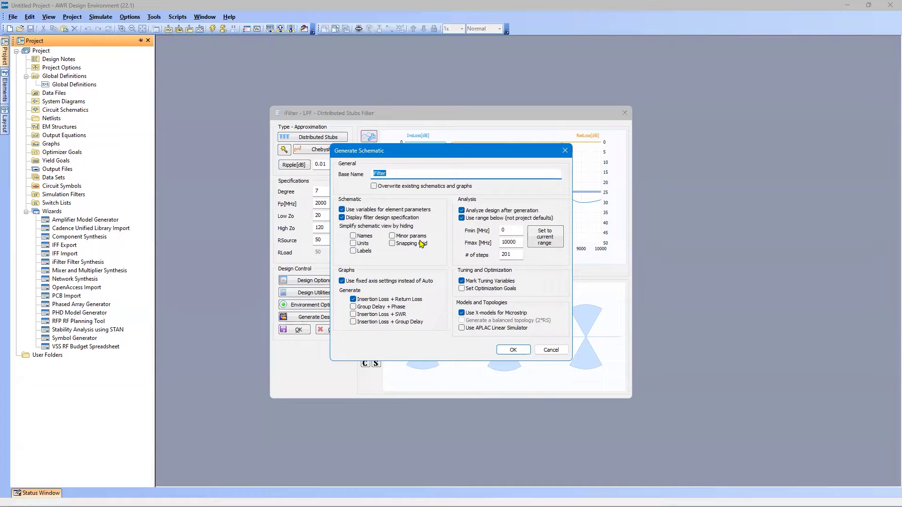
{"action": "type", "text": "Lowpass Filter"}
{"action": "left_click", "coordinate": [463, 289]}
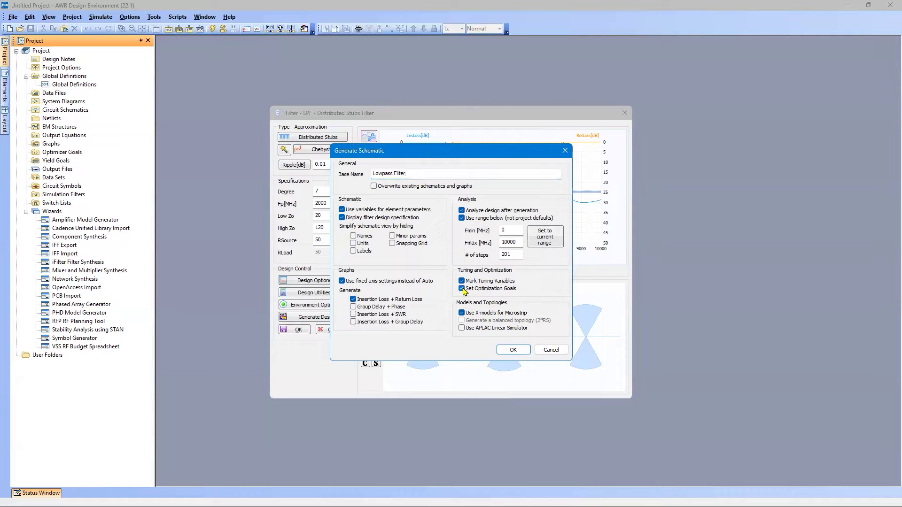
{"action": "left_click", "coordinate": [512, 350]}
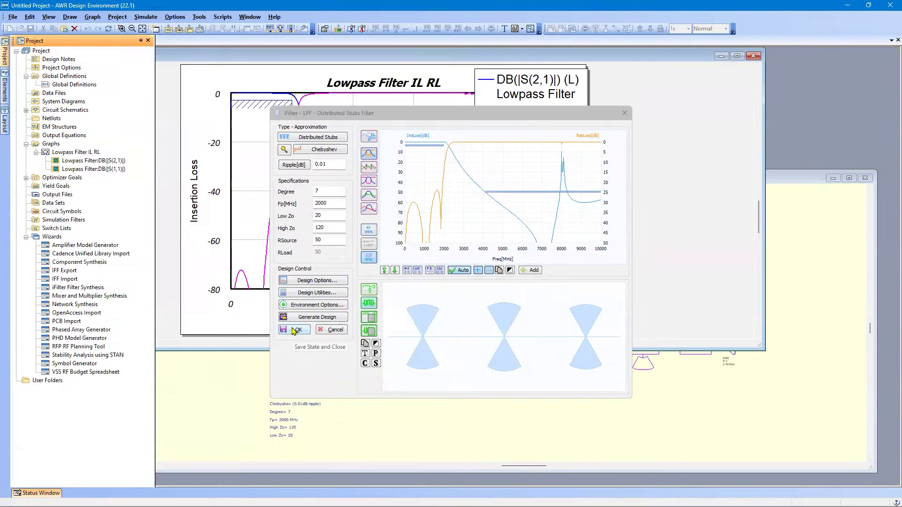
Close iFilter, reopen the saved Lowpass Filter design, then close it again
{"action": "left_click", "coordinate": [295, 330]}
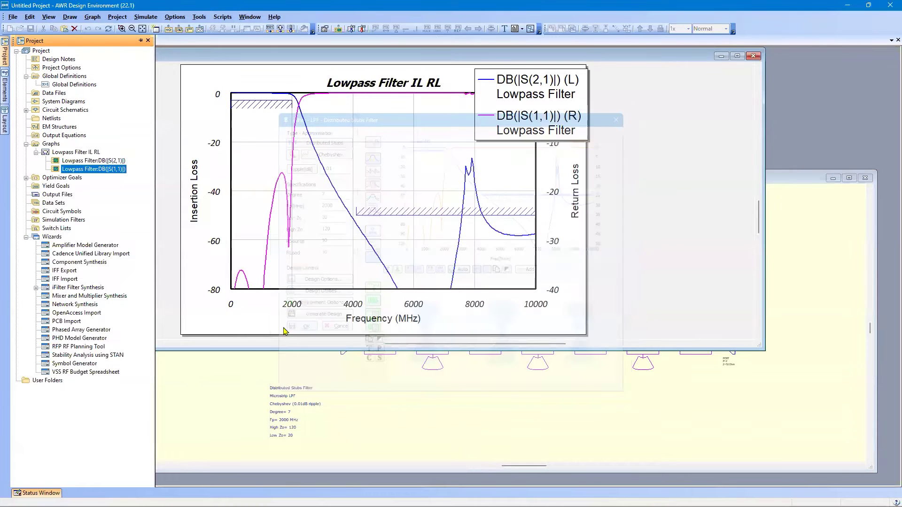
{"action": "left_click", "coordinate": [36, 287]}
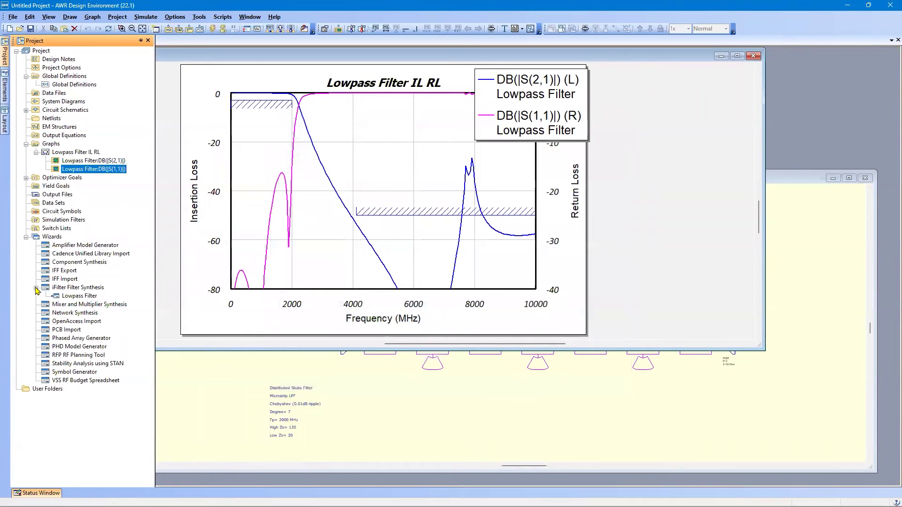
{"action": "double_click", "coordinate": [85, 297]}
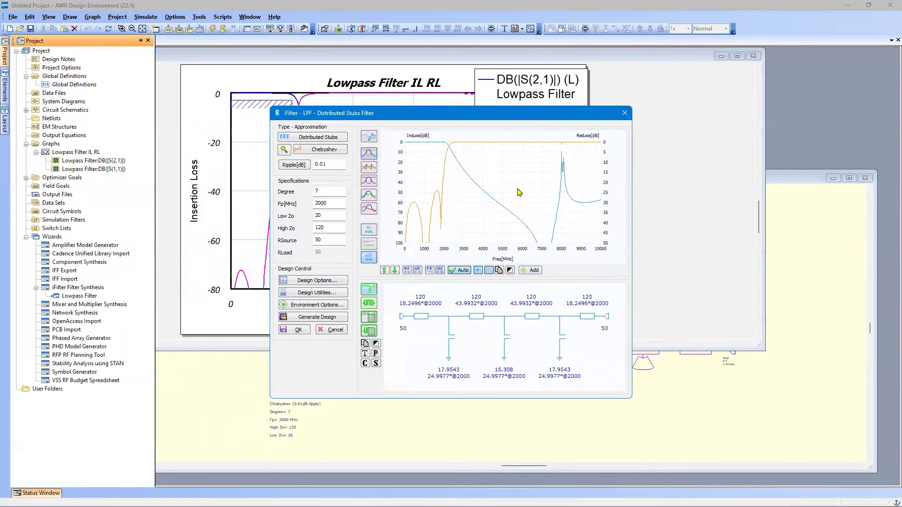
{"action": "left_click", "coordinate": [298, 330]}
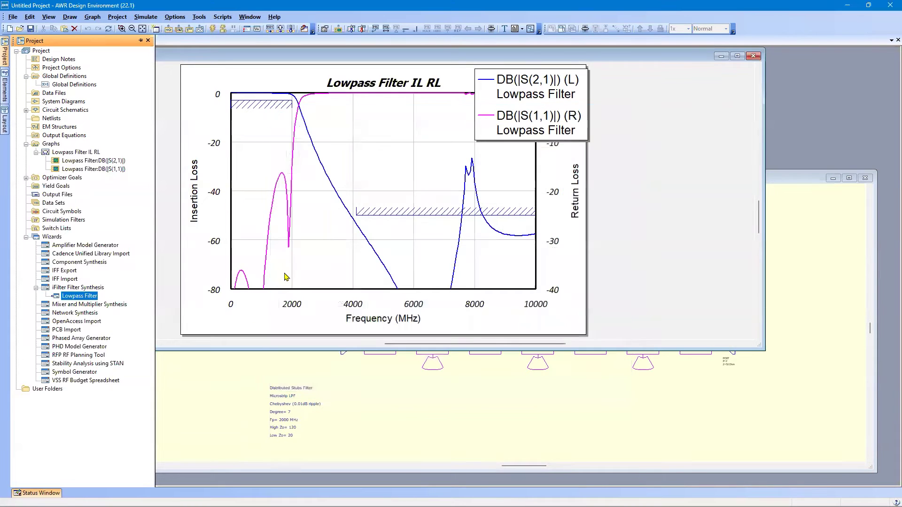
Open the layout view of the Lowpass Filter schematic
{"action": "left_click", "coordinate": [432, 431]}
{"action": "left_click", "coordinate": [344, 123]}
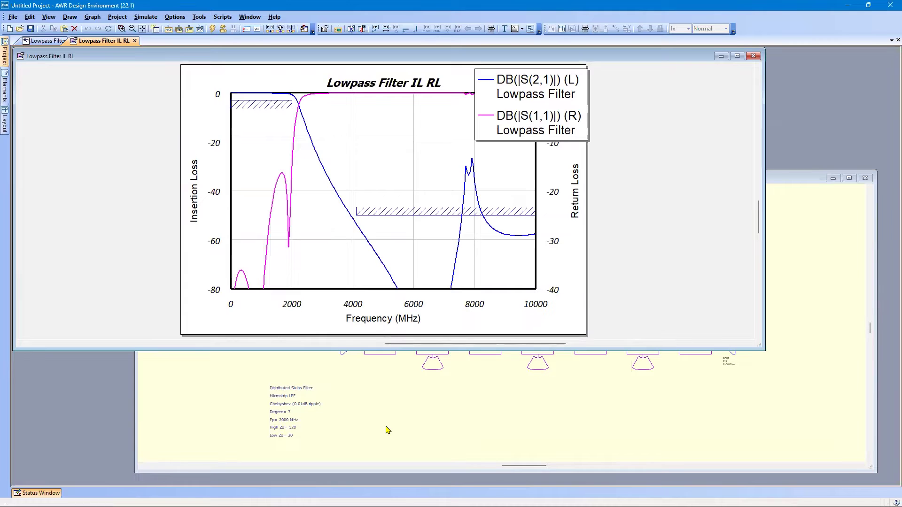
{"action": "left_click", "coordinate": [387, 430]}
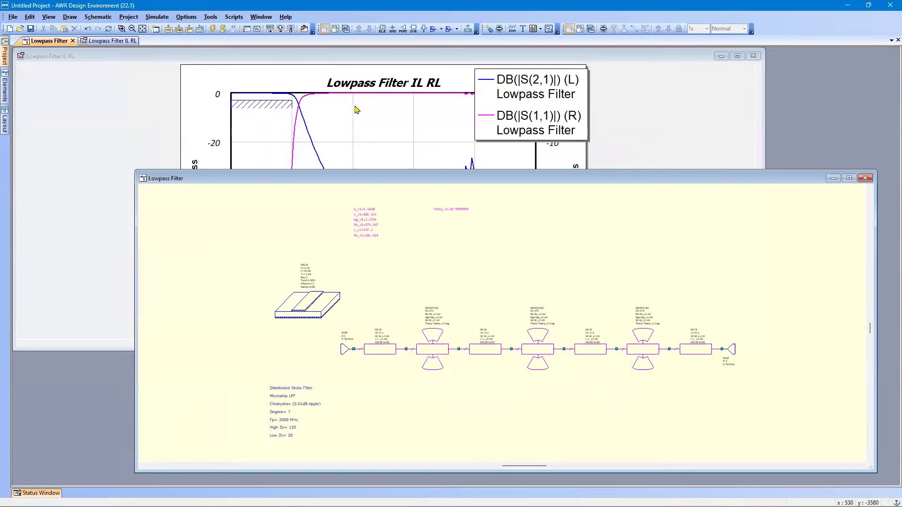
{"action": "left_click", "coordinate": [336, 28]}
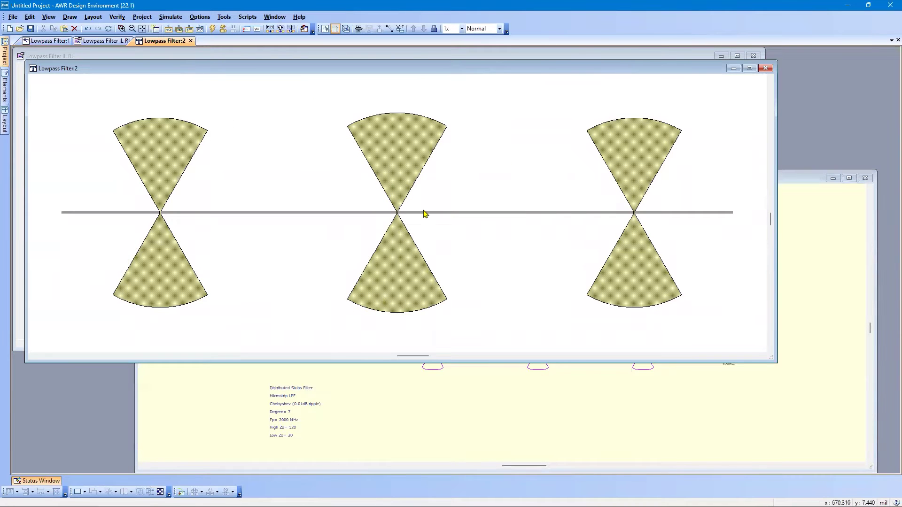
Set the MSUB substrate's metal resistivity Rho to 0.7
{"action": "left_click", "coordinate": [452, 391]}
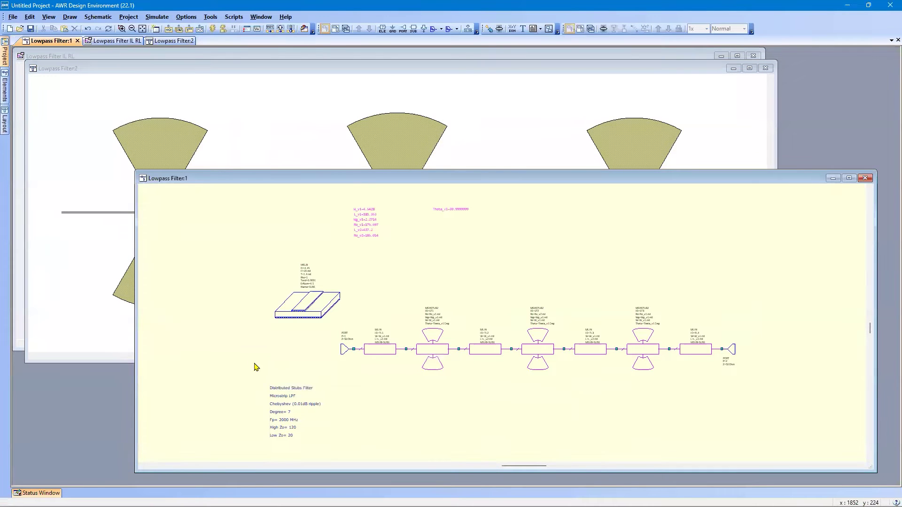
{"action": "scroll", "coordinate": [276, 284], "scroll_direction": "up", "scroll_amount": 4}
{"action": "scroll", "coordinate": [276, 285], "scroll_direction": "up", "scroll_amount": 1}
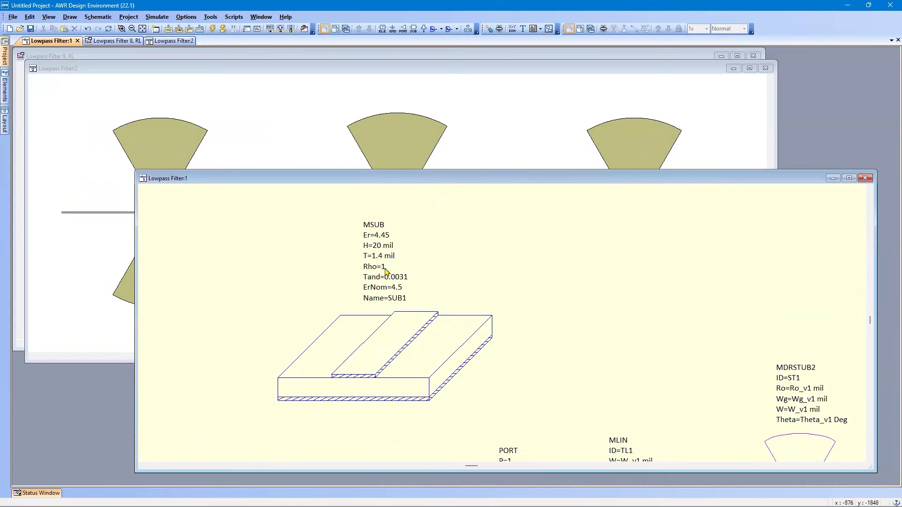
{"action": "double_click", "coordinate": [383, 341]}
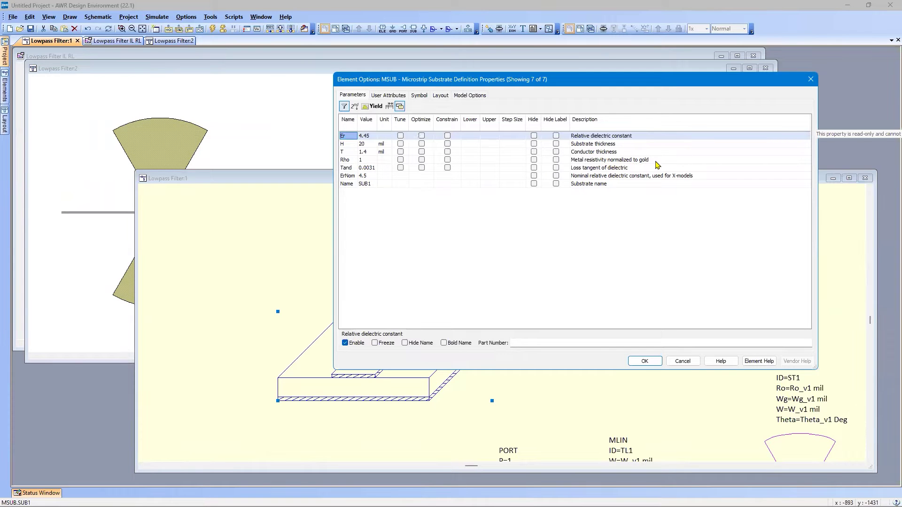
{"action": "left_click", "coordinate": [363, 161]}
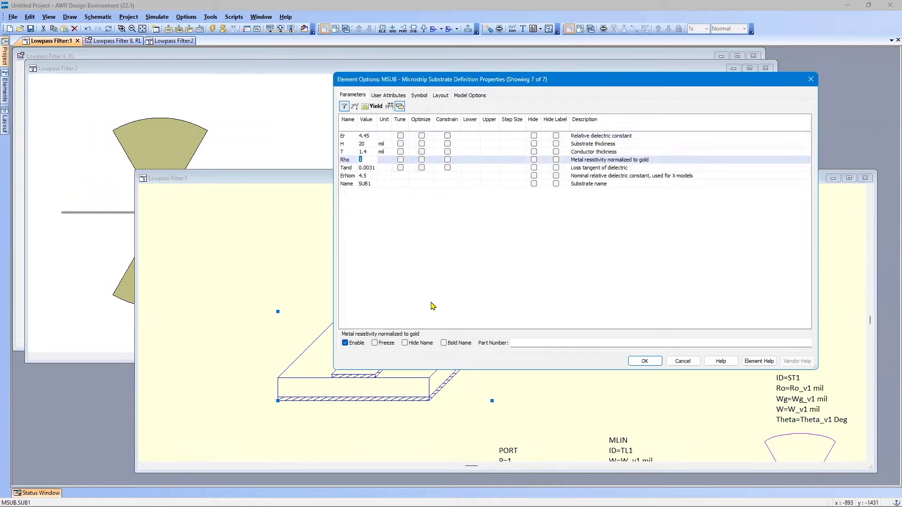
{"action": "type", "text": "0.7"}
{"action": "key", "text": "Return"}
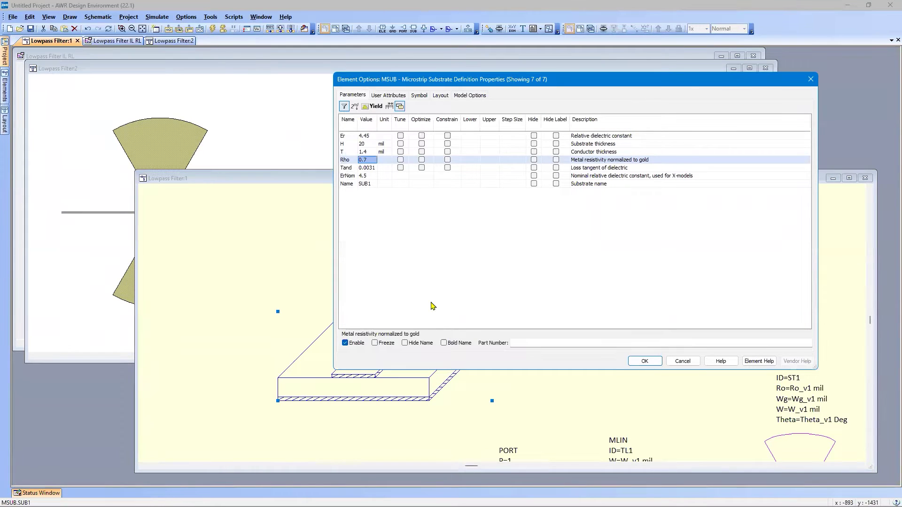
{"action": "left_click", "coordinate": [632, 360]}
Fit the schematic in view and rerun the analysis to refresh the IL RL graph
{"action": "left_click", "coordinate": [549, 230]}
{"action": "key", "text": "Home"}
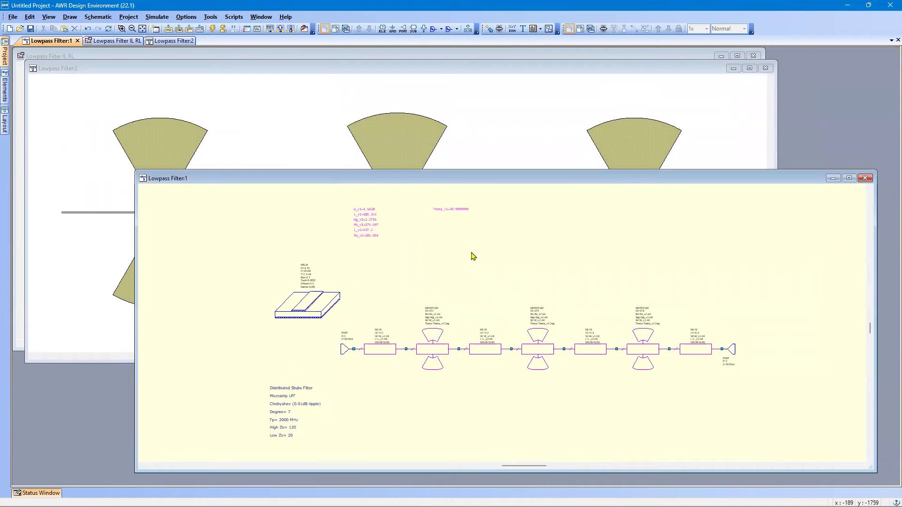
{"action": "left_click", "coordinate": [100, 60]}
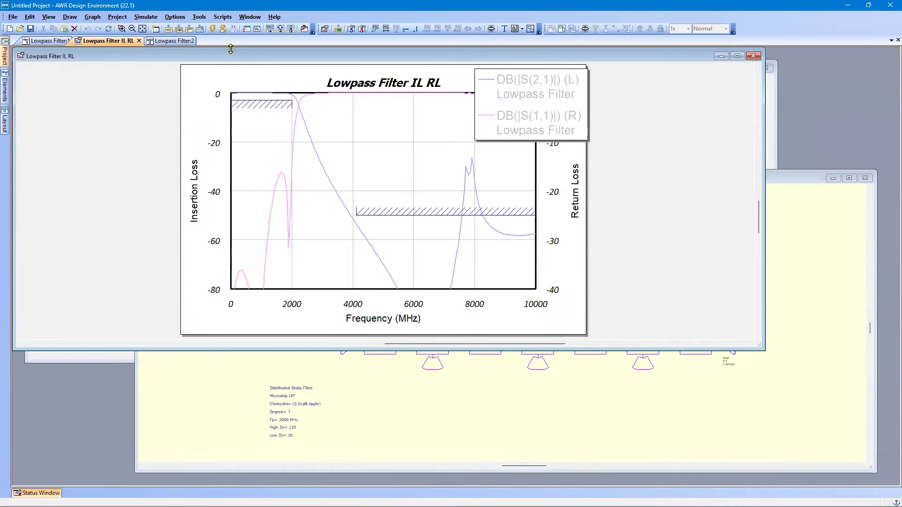
{"action": "left_click", "coordinate": [213, 28]}
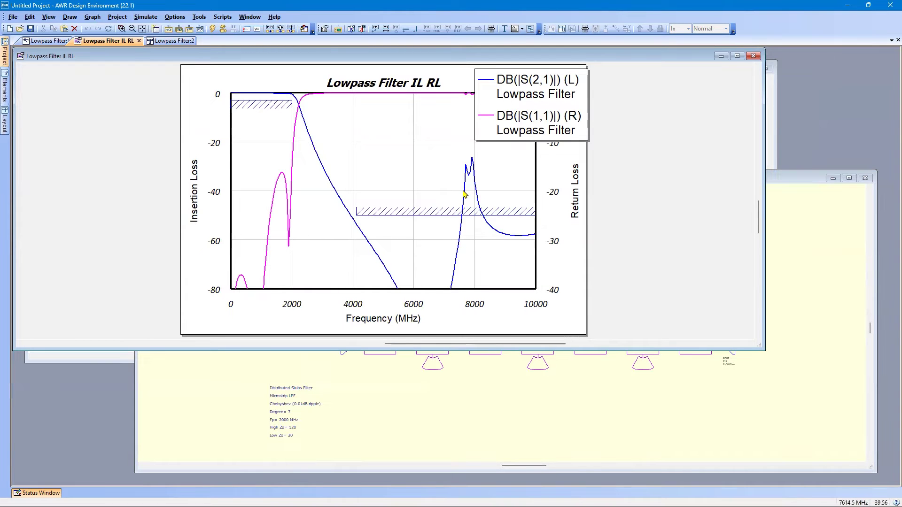
Tile the schematic, graph and layout windows vertically
{"action": "left_click", "coordinate": [380, 408]}
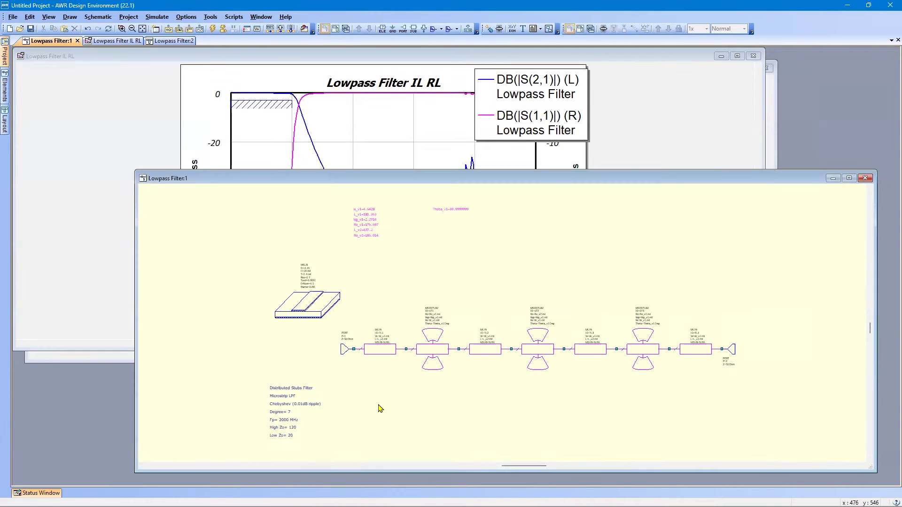
{"action": "left_click", "coordinate": [261, 17]}
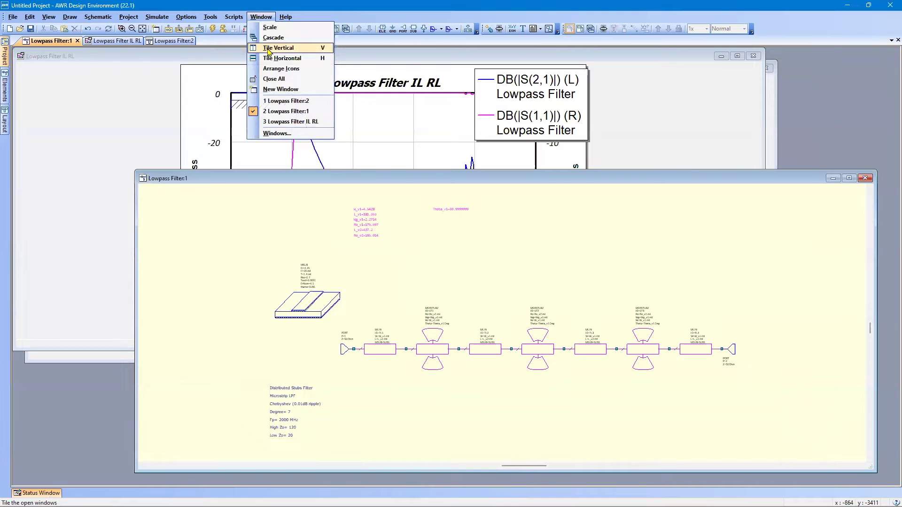
{"action": "left_click", "coordinate": [268, 49]}
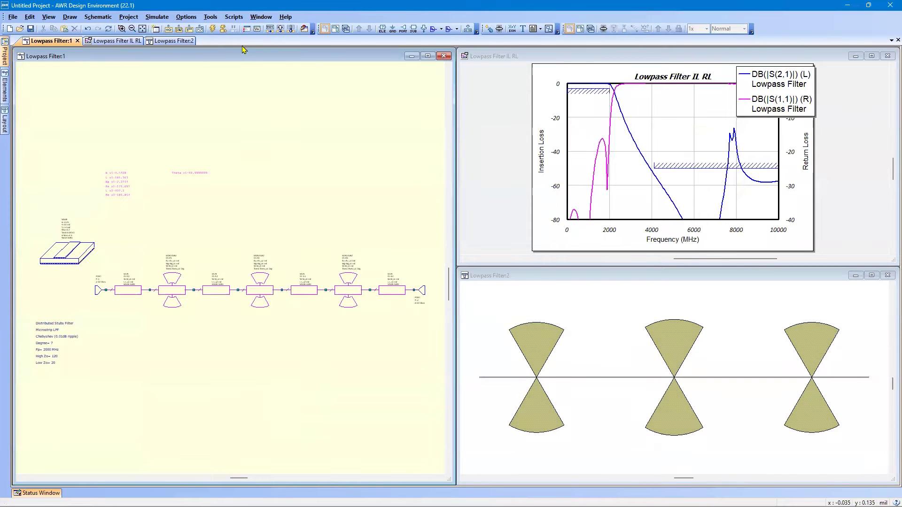
Run the Robust Simplex optimizer on the filter until the cost reaches 0
{"action": "left_click", "coordinate": [163, 19]}
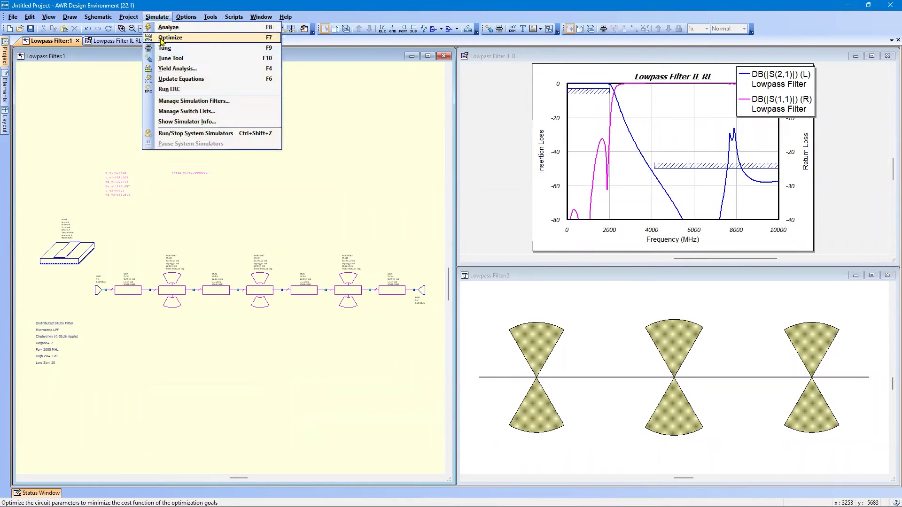
{"action": "left_click", "coordinate": [162, 38]}
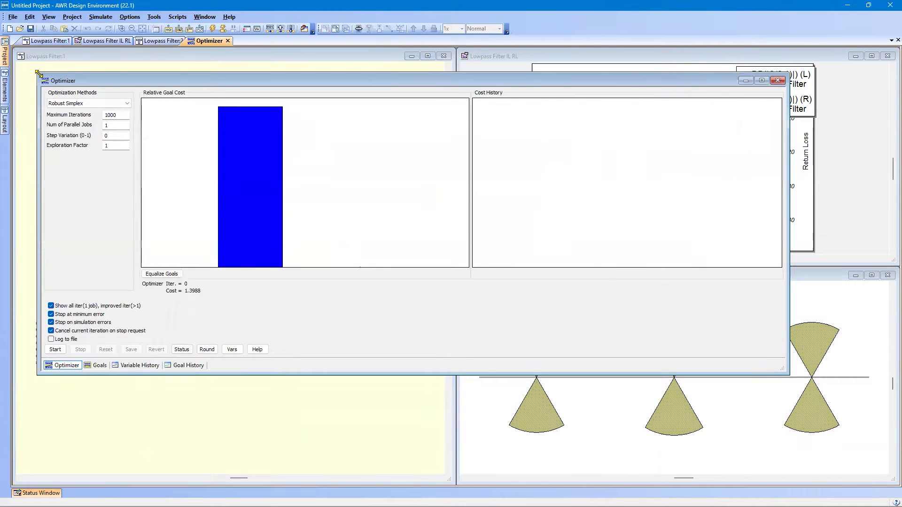
{"action": "left_click_drag", "start_coordinate": [37, 74], "coordinate": [487, 152]}
{"action": "left_click_drag", "start_coordinate": [608, 161], "coordinate": [610, 282]}
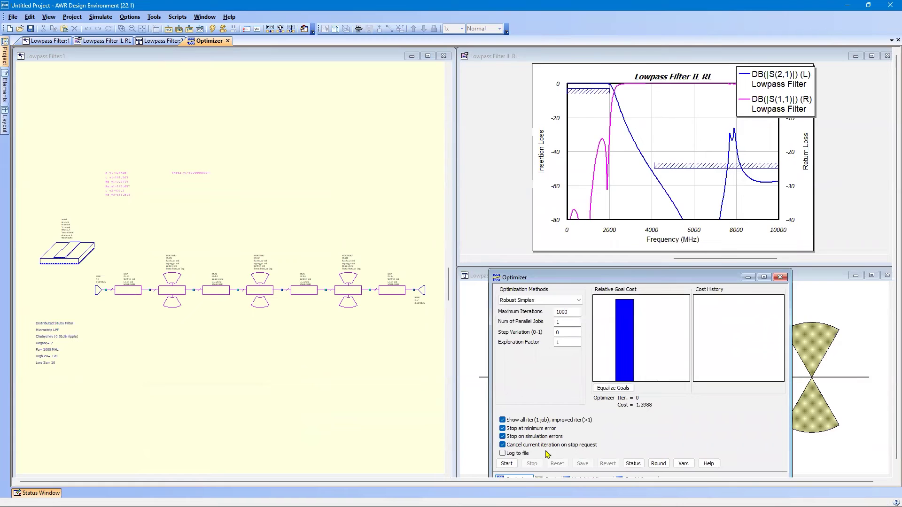
{"action": "left_click", "coordinate": [507, 464]}
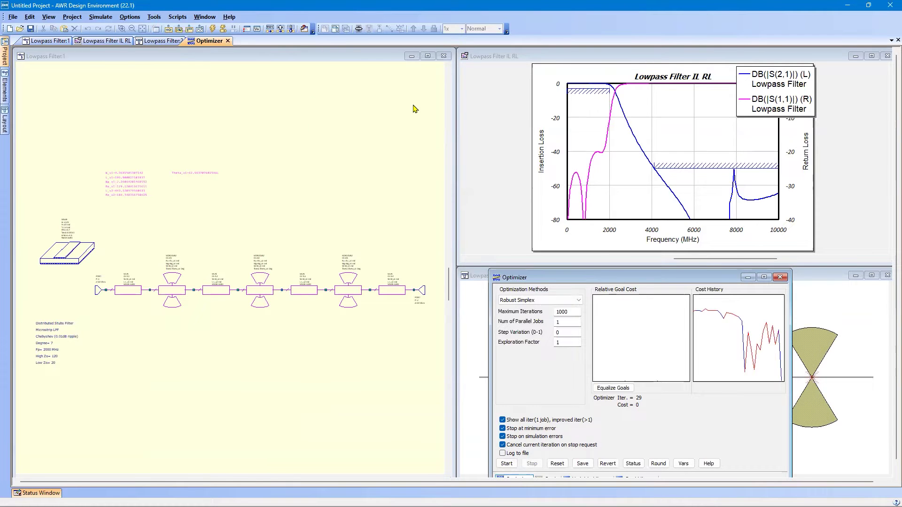
{"action": "left_click_drag", "start_coordinate": [592, 278], "coordinate": [413, 109]}
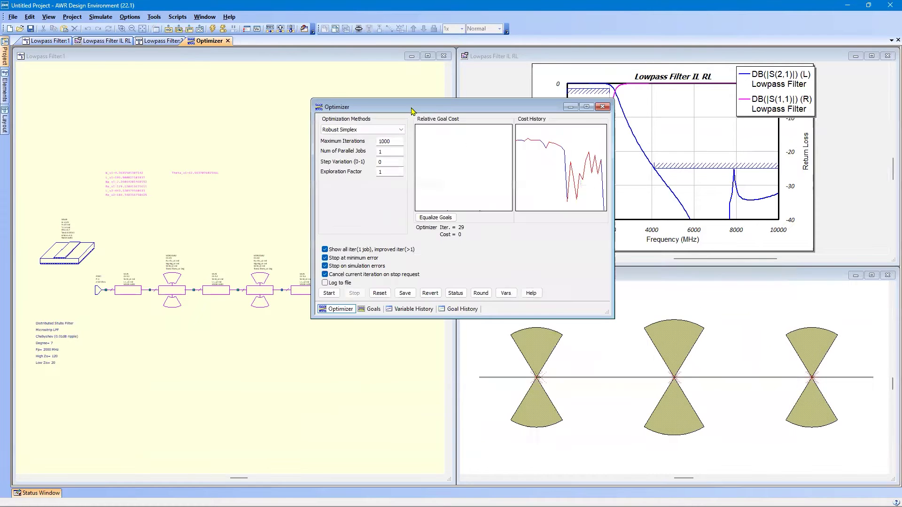
Close the optimizer, then select all layout shapes and snap them together at their connections
{"action": "left_click", "coordinate": [603, 107]}
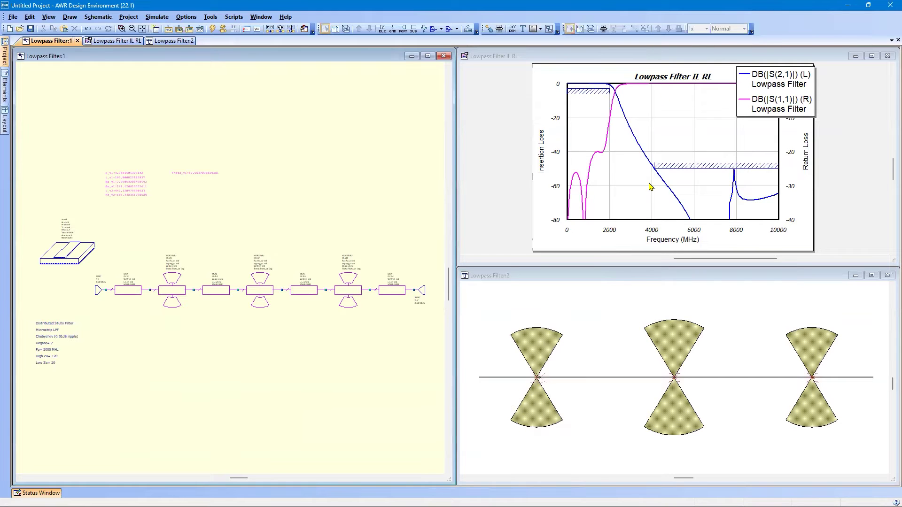
{"action": "left_click", "coordinate": [604, 351]}
{"action": "scroll", "coordinate": [534, 393], "scroll_direction": "up", "scroll_amount": 3}
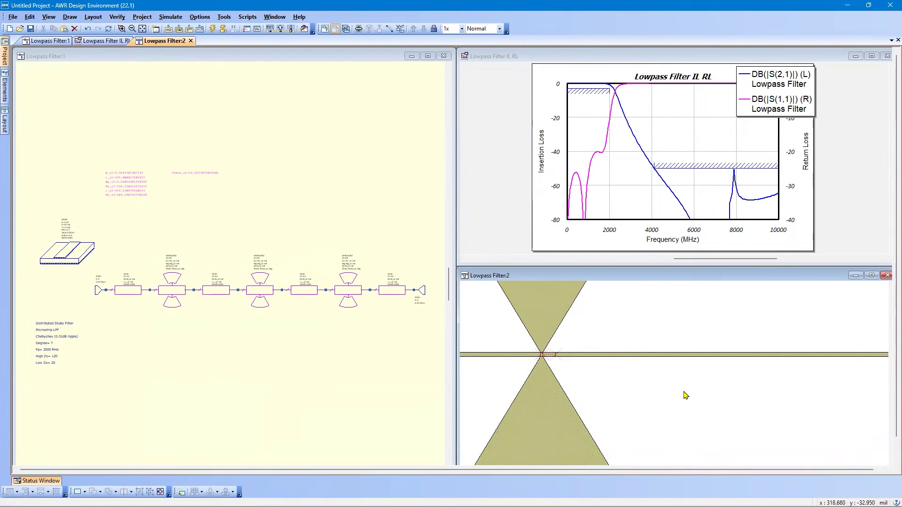
{"action": "key", "text": "Home"}
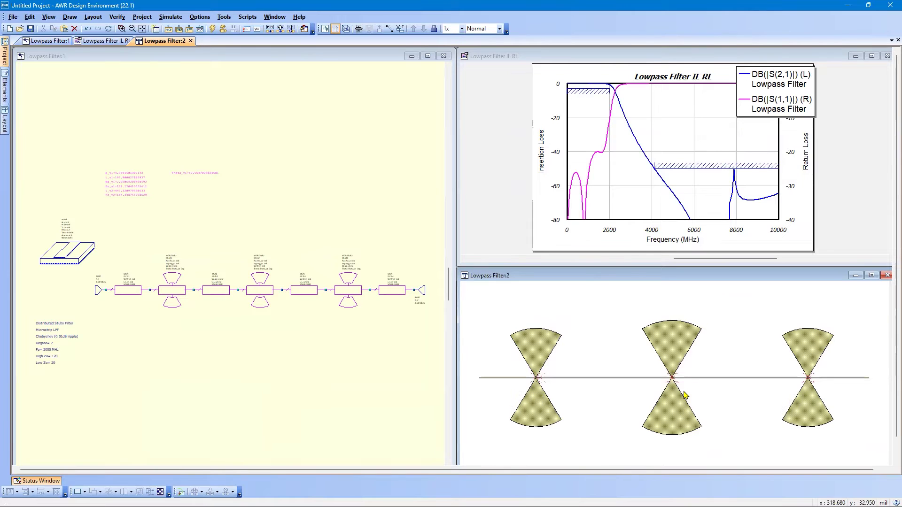
{"action": "key", "text": "ctrl+a"}
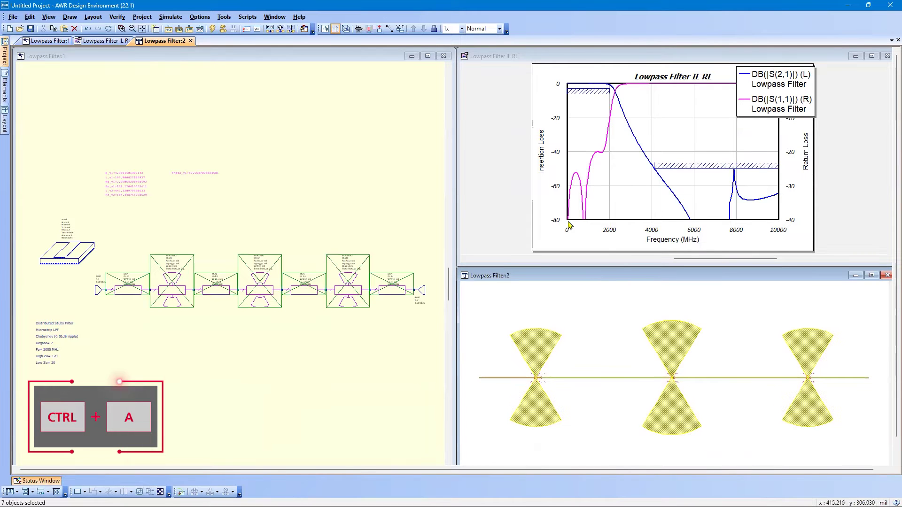
{"action": "left_click", "coordinate": [369, 29]}
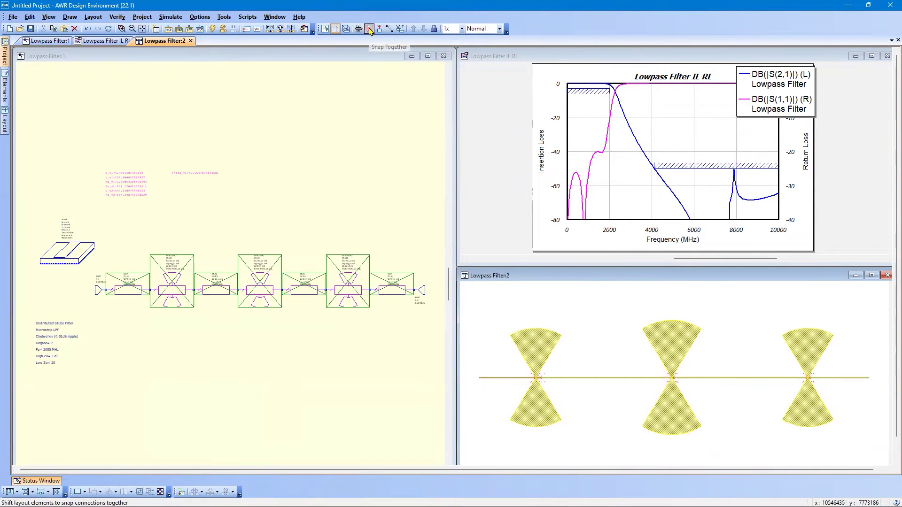
{"action": "left_click", "coordinate": [618, 308]}
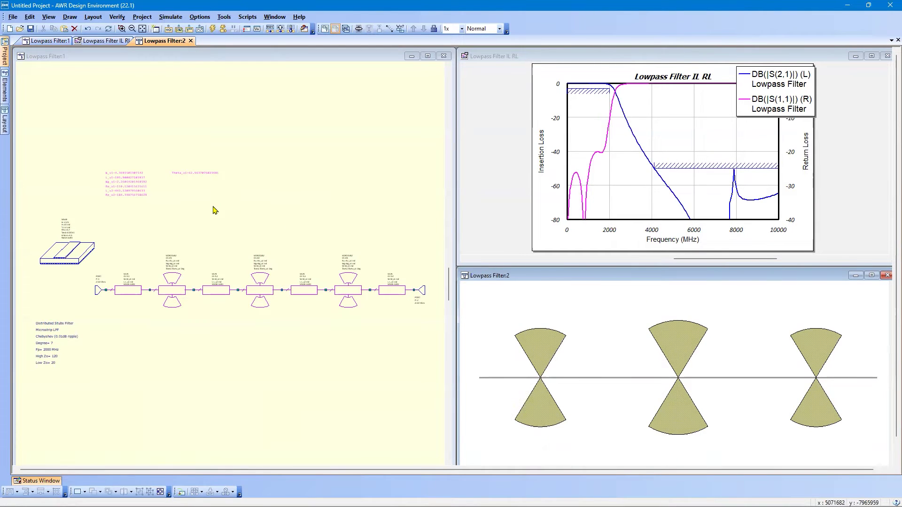
{"action": "left_click", "coordinate": [541, 352]}
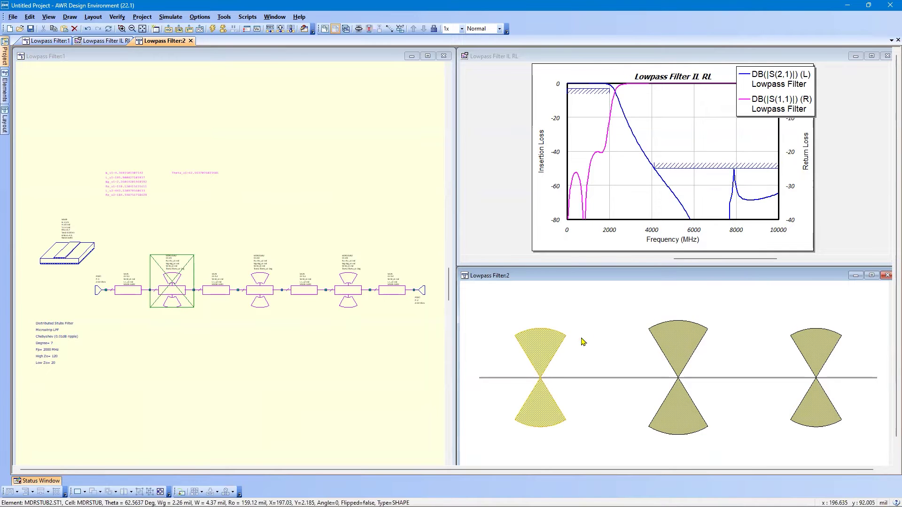
{"action": "left_click", "coordinate": [660, 335]}
{"action": "left_click", "coordinate": [812, 343]}
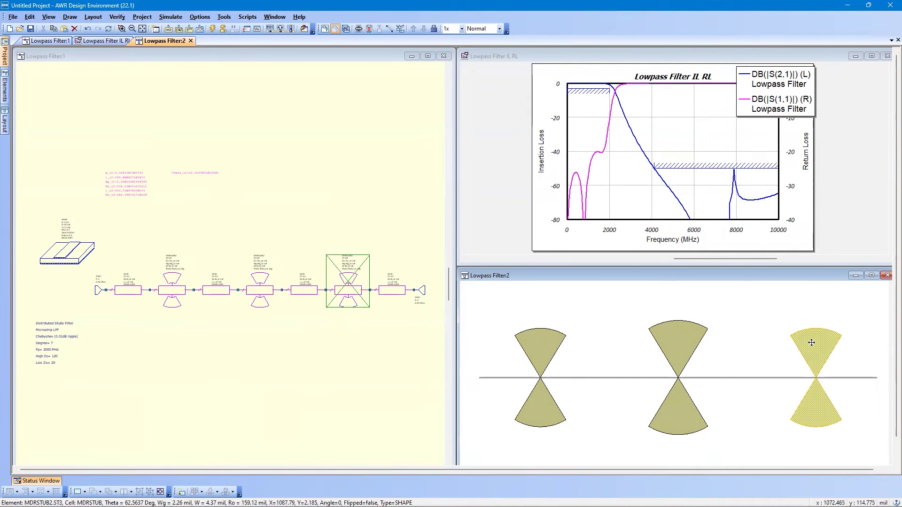
{"action": "left_click", "coordinate": [763, 308]}
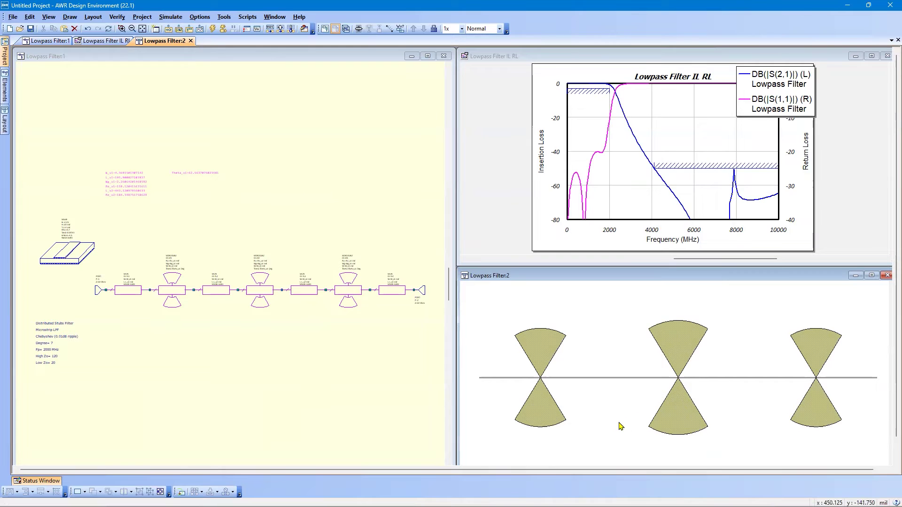
{"action": "left_click", "coordinate": [549, 422]}
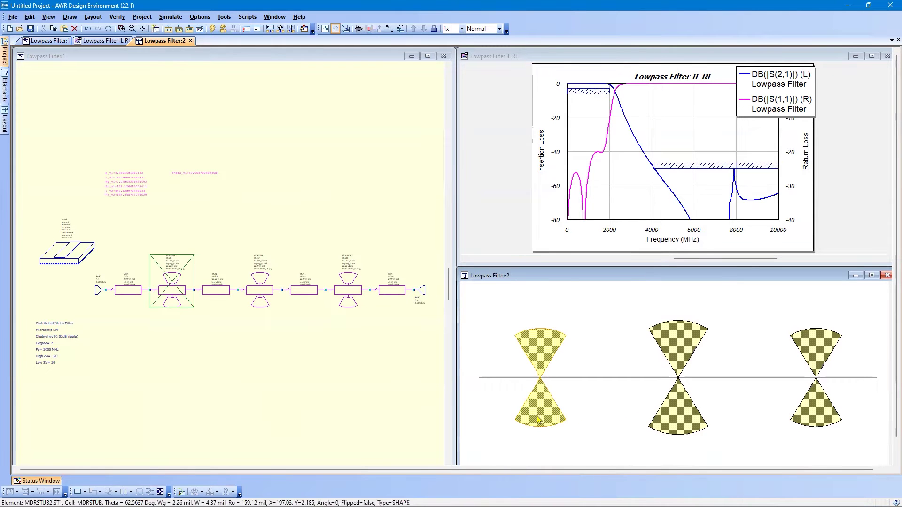
{"action": "left_click", "coordinate": [690, 420], "text": "shift"}
{"action": "left_click", "coordinate": [792, 412], "text": "shift"}
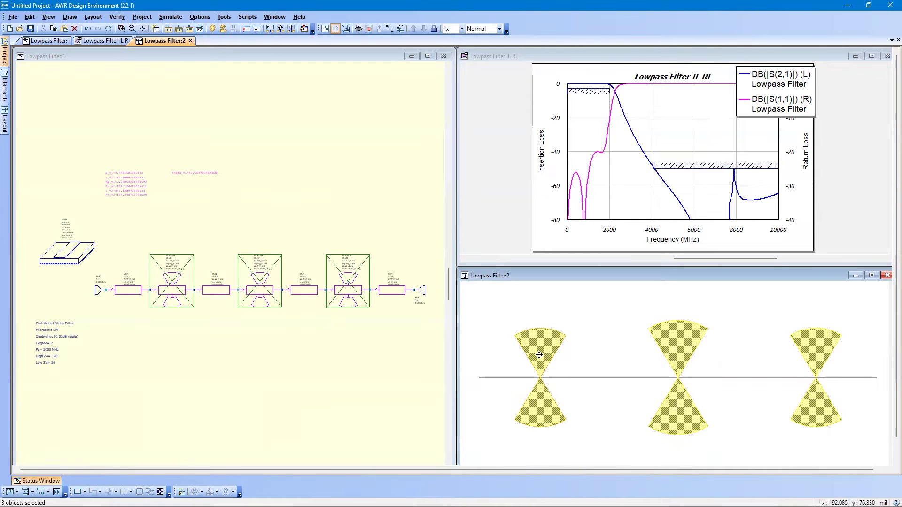
{"action": "left_click", "coordinate": [736, 305]}
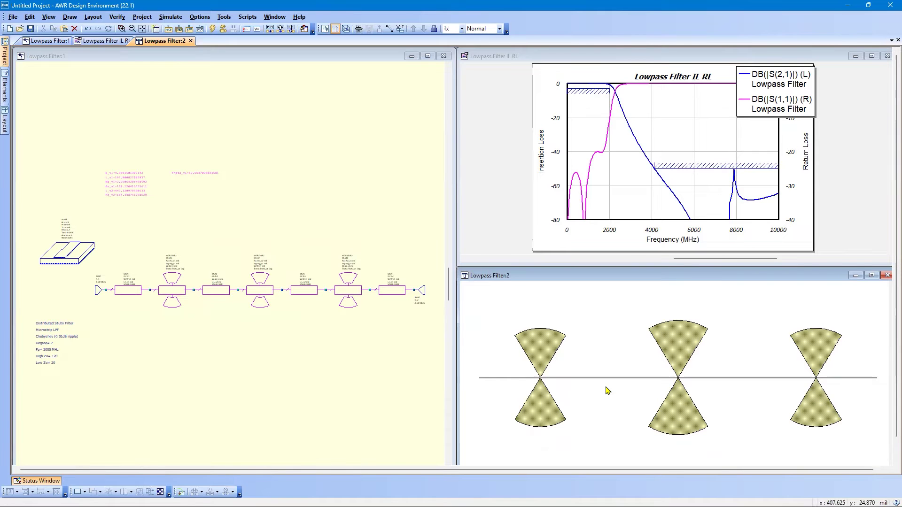
Measure the layout's main line width (about 4.37 mil), then zoom out and clear the selection
{"action": "scroll", "coordinate": [606, 373], "scroll_direction": "up", "scroll_amount": 6}
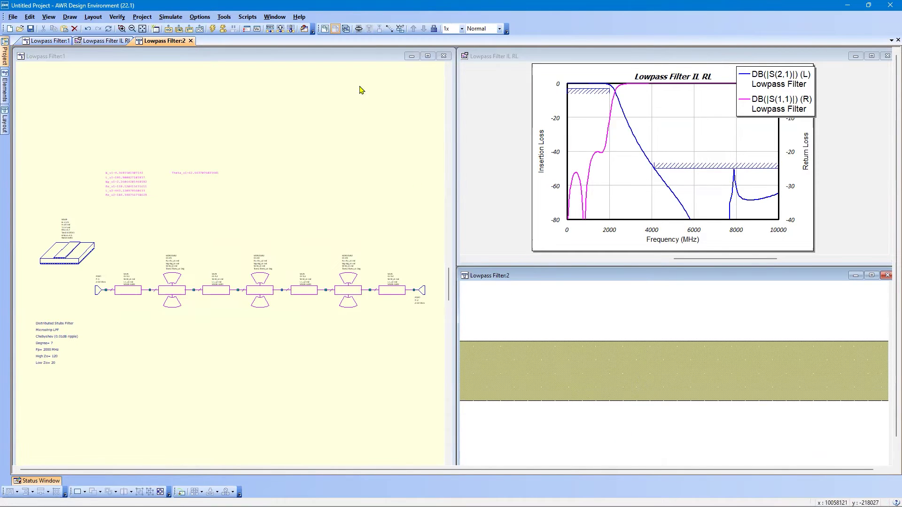
{"action": "left_click", "coordinate": [389, 29]}
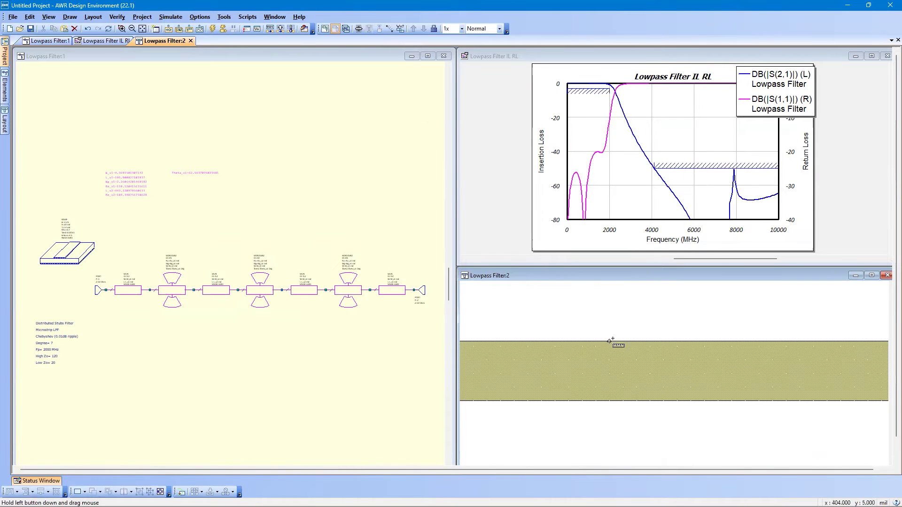
{"action": "left_click_drag", "start_coordinate": [610, 342], "coordinate": [610, 401]}
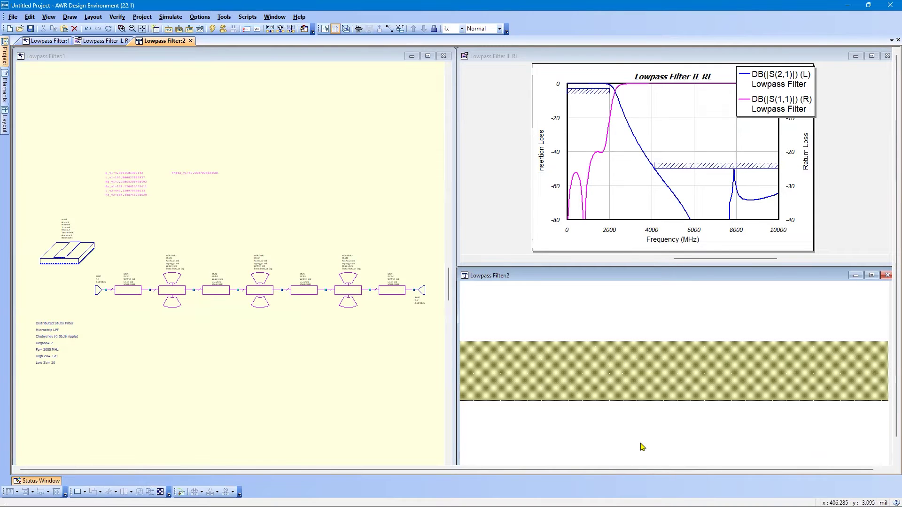
{"action": "scroll", "coordinate": [643, 446], "scroll_direction": "down", "scroll_amount": 3}
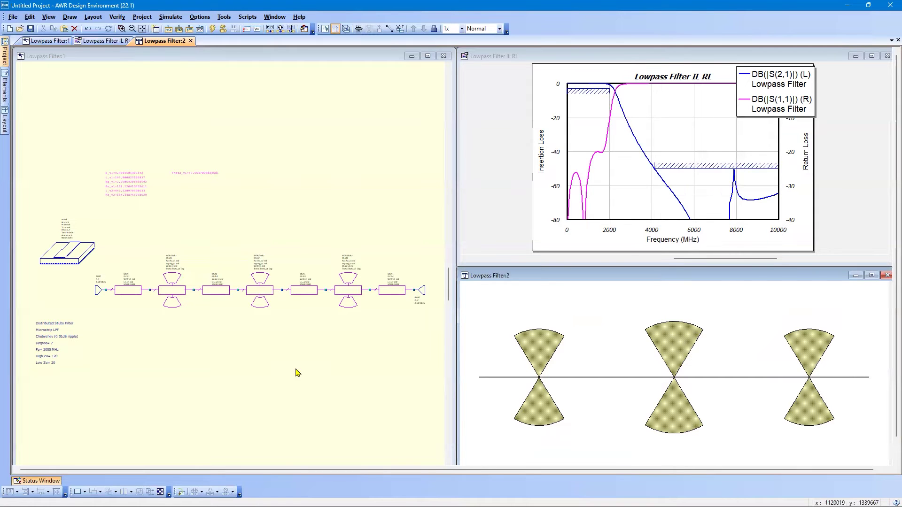
{"action": "left_click_drag", "start_coordinate": [473, 293], "coordinate": [878, 449]}
{"action": "left_click", "coordinate": [593, 307]}
Run the EM Create_Stackup script on the filter schematic with a 0.5 mil AXIEM grid
{"action": "left_click", "coordinate": [223, 120]}
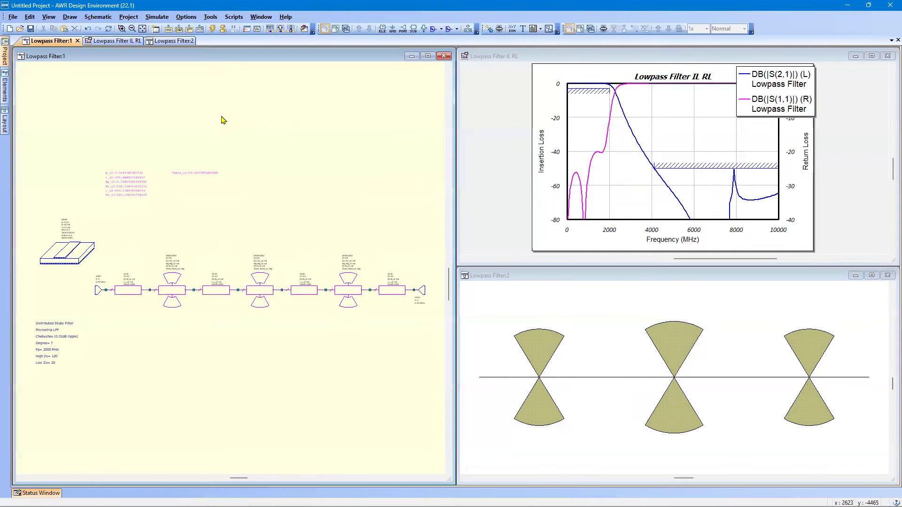
{"action": "left_click", "coordinate": [233, 18]}
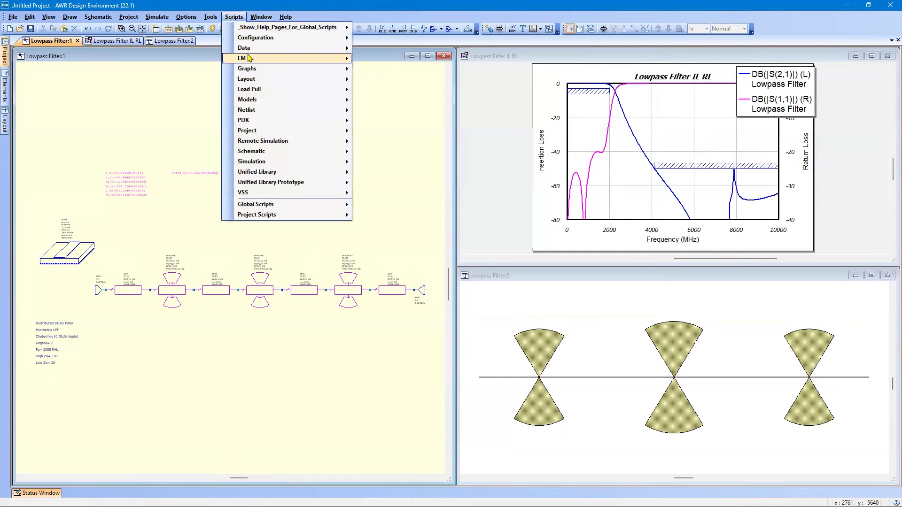
{"action": "mouse_move", "coordinate": [250, 61]}
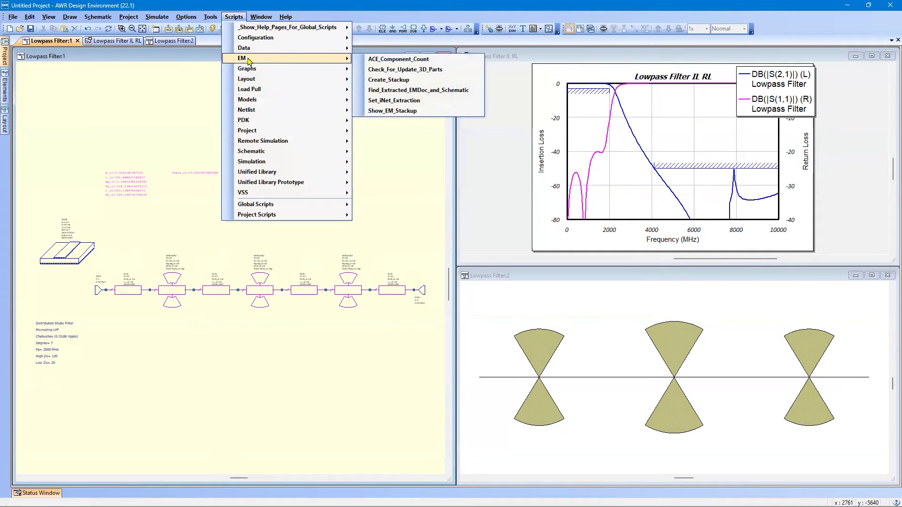
{"action": "left_click", "coordinate": [403, 80]}
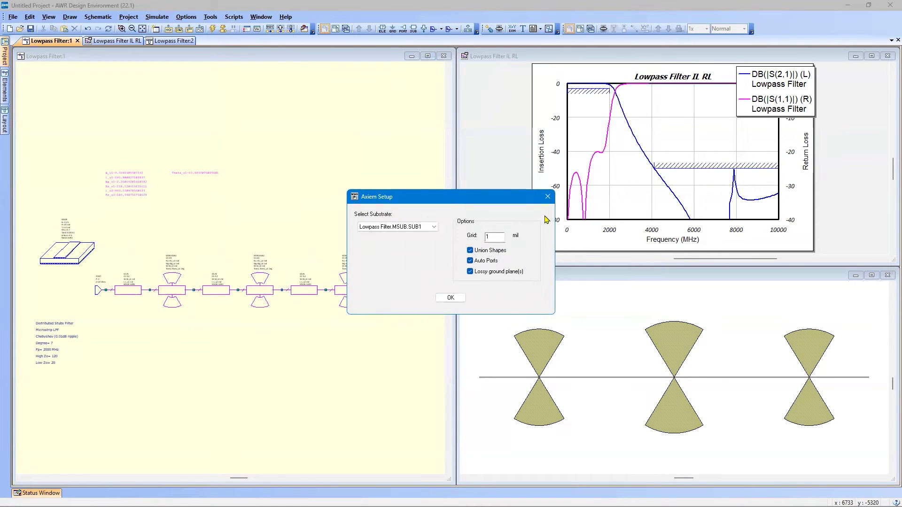
{"action": "double_click", "coordinate": [488, 236]}
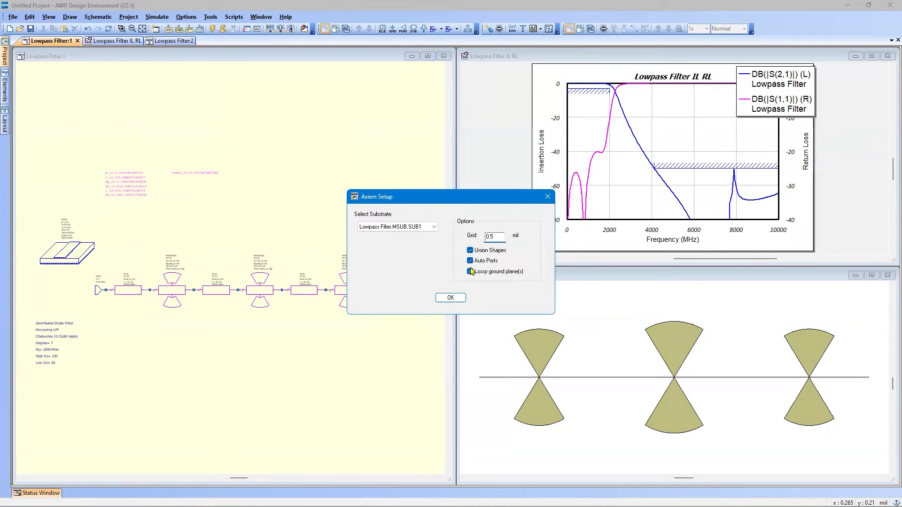
{"action": "left_click", "coordinate": [450, 298]}
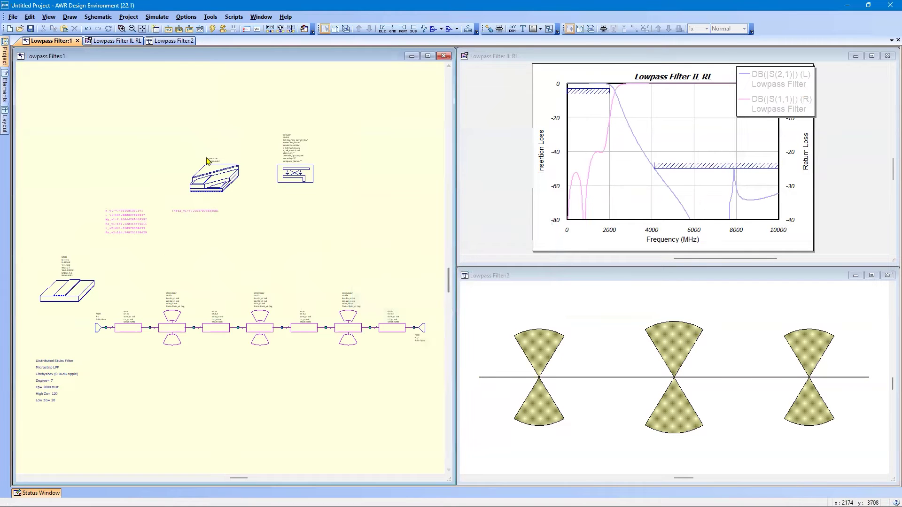
{"action": "left_click", "coordinate": [294, 177]}
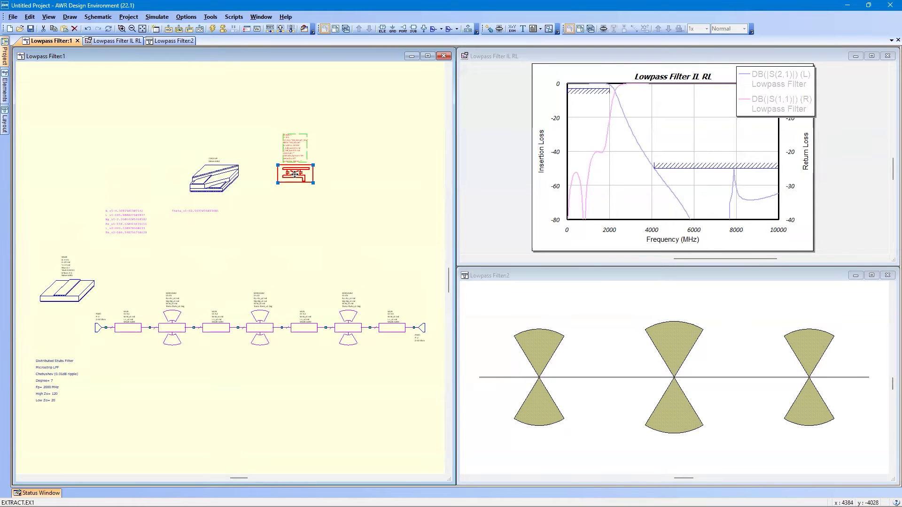
{"action": "left_click", "coordinate": [217, 179]}
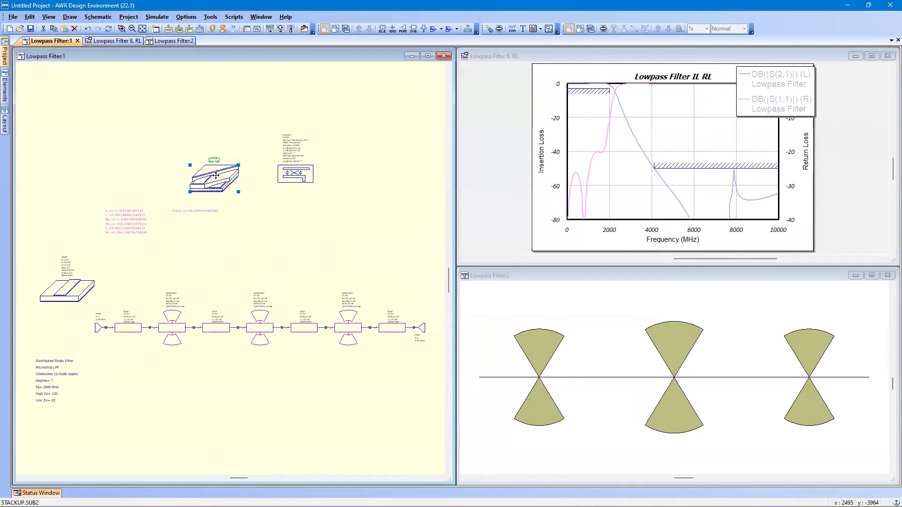
{"action": "double_click", "coordinate": [211, 171]}
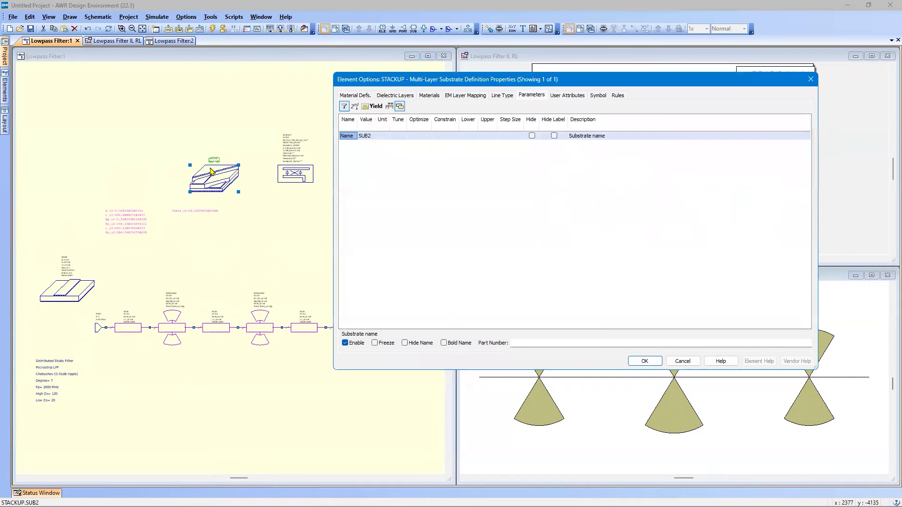
{"action": "left_click", "coordinate": [357, 97]}
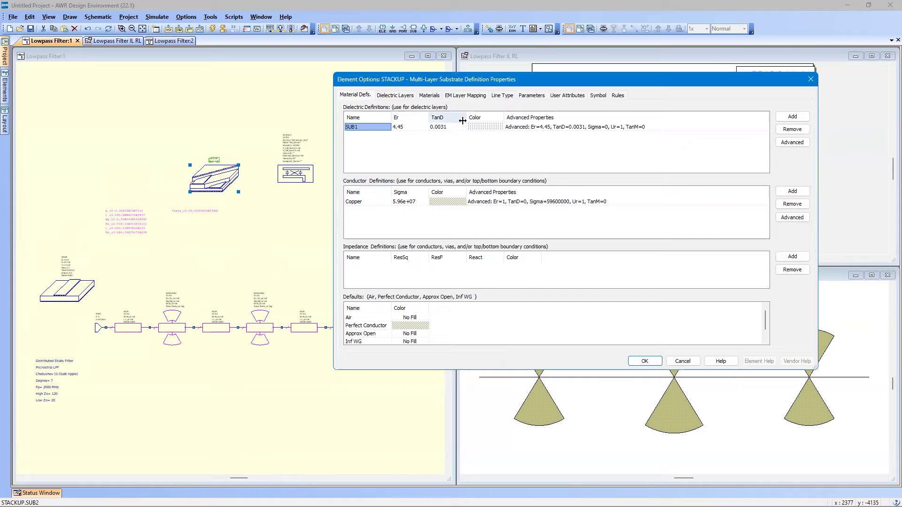
{"action": "left_click", "coordinate": [403, 96]}
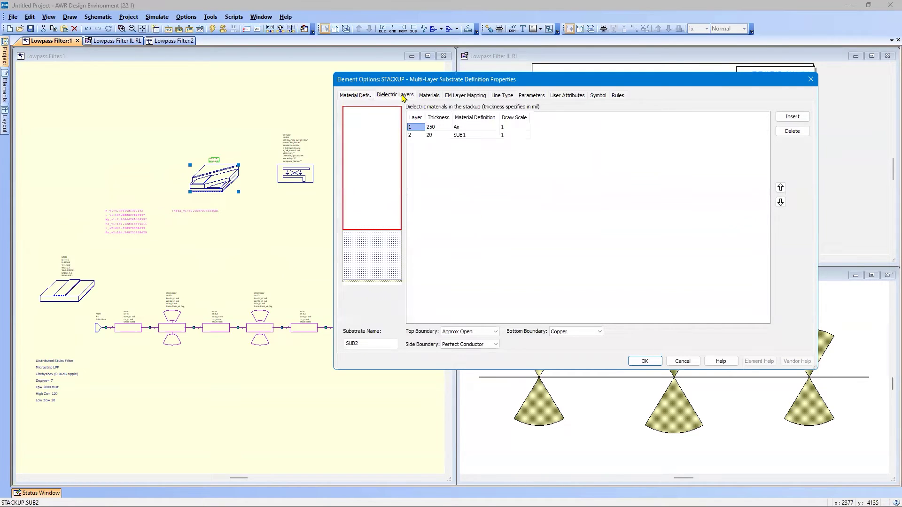
{"action": "left_click", "coordinate": [435, 96]}
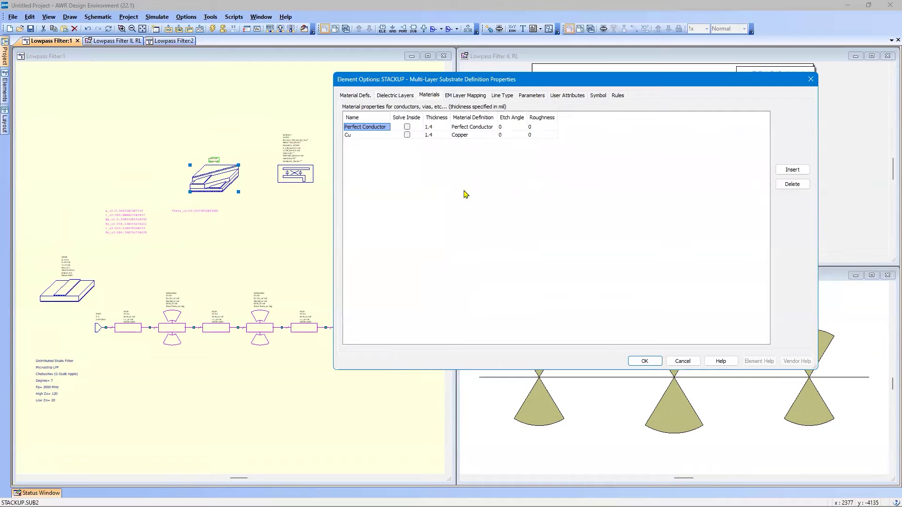
{"action": "left_click", "coordinate": [644, 361]}
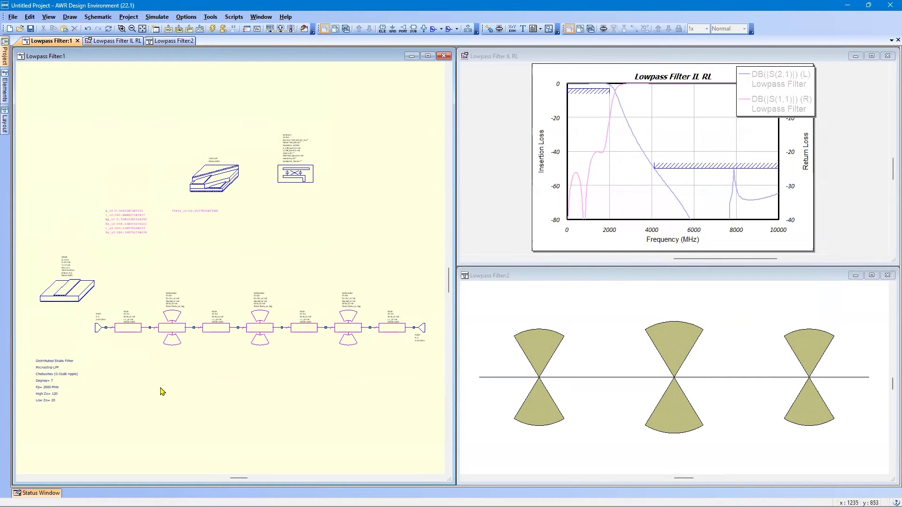
Box-select all seven filter lines and radial stubs, leaving out both ports
{"action": "left_click_drag", "start_coordinate": [169, 270], "coordinate": [259, 370]}
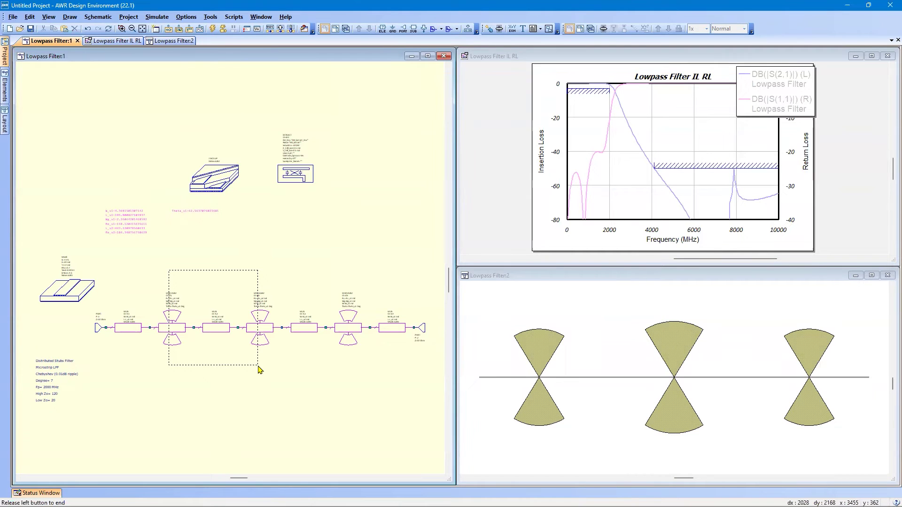
{"action": "left_click_drag", "start_coordinate": [258, 367], "coordinate": [258, 366]}
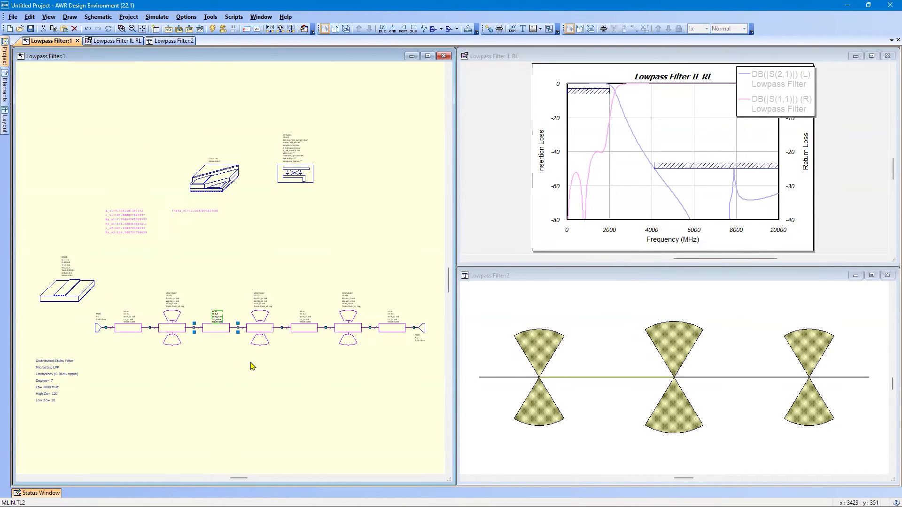
{"action": "left_click", "coordinate": [220, 368]}
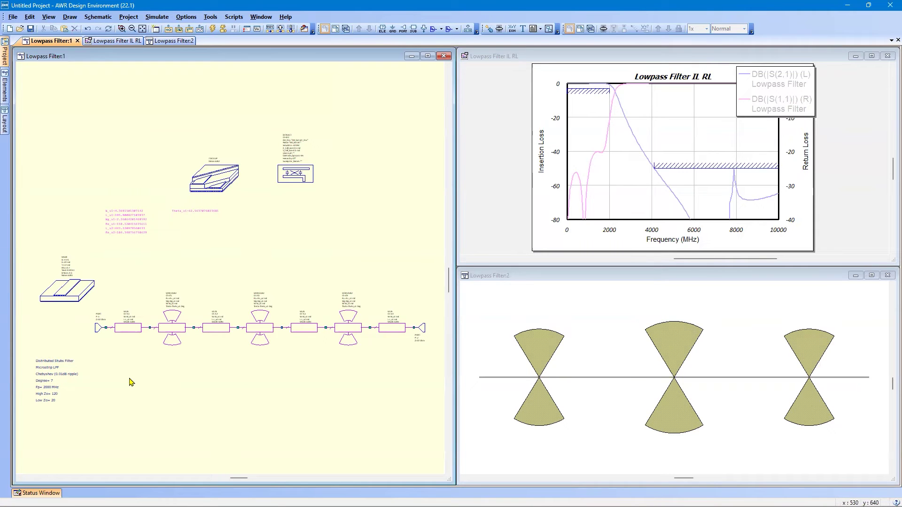
{"action": "left_click_drag", "start_coordinate": [130, 378], "coordinate": [392, 280]}
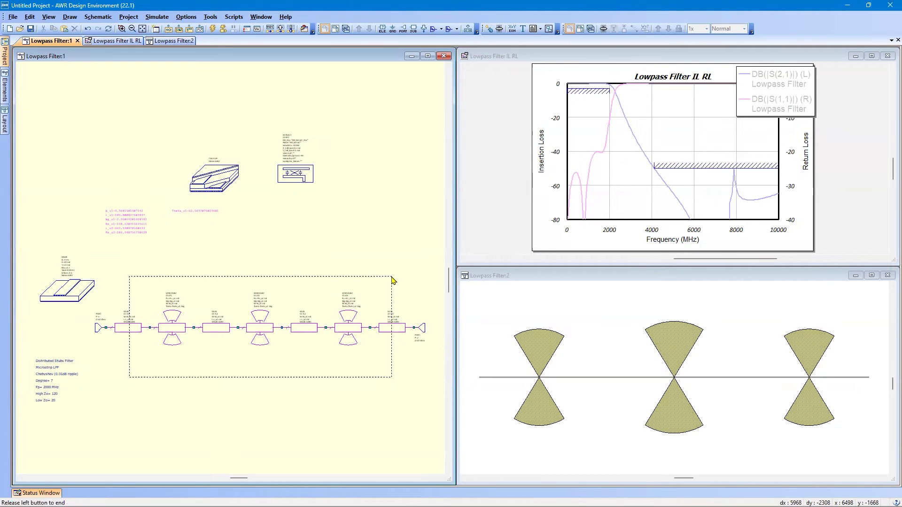
{"action": "left_click_drag", "start_coordinate": [392, 281], "coordinate": [393, 281]}
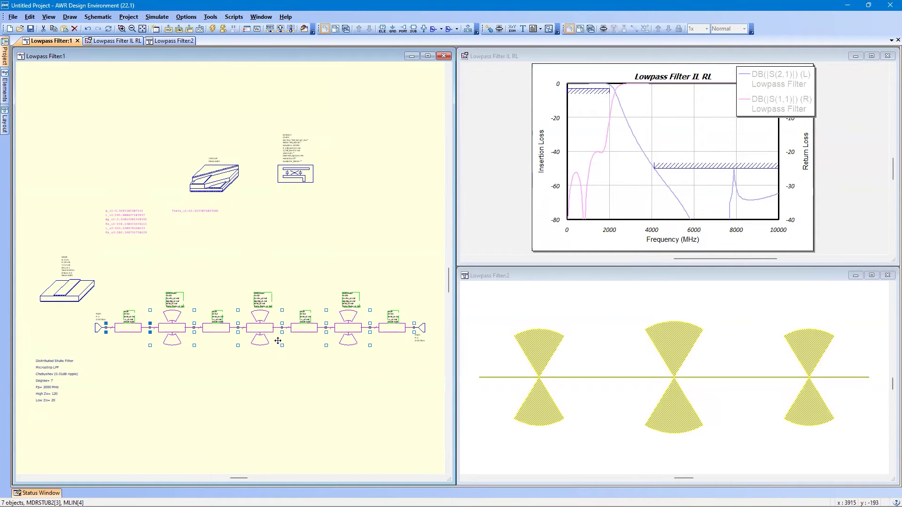
Turn on EM Extraction with group EM_Extract in the selected elements' Model Options
{"action": "double_click", "coordinate": [258, 329]}
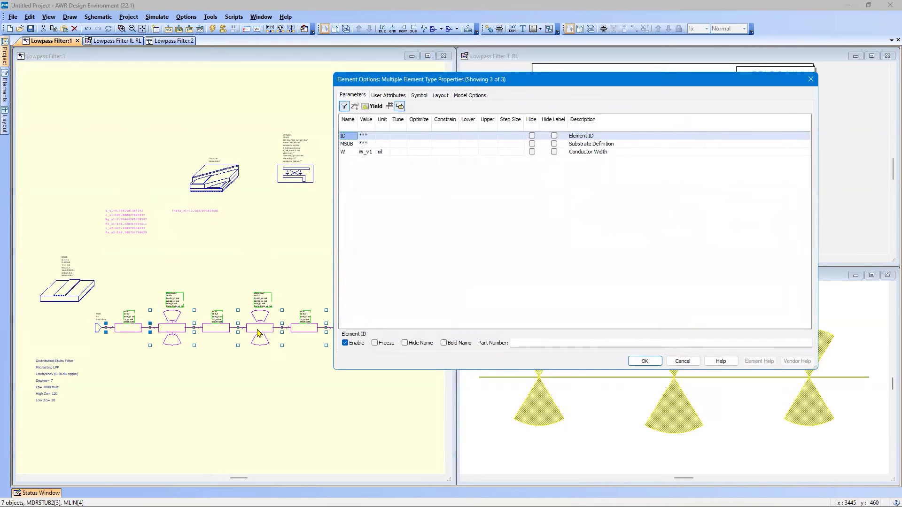
{"action": "left_click", "coordinate": [468, 96]}
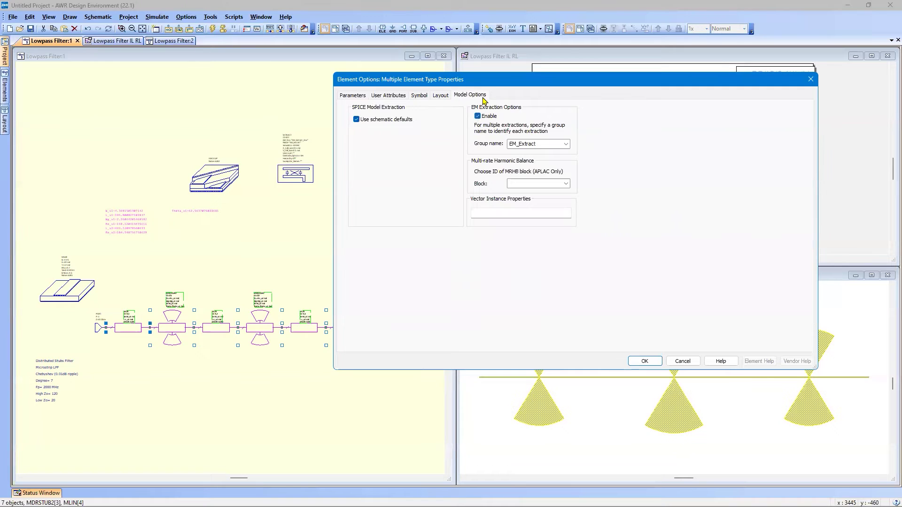
{"action": "left_click", "coordinate": [643, 362]}
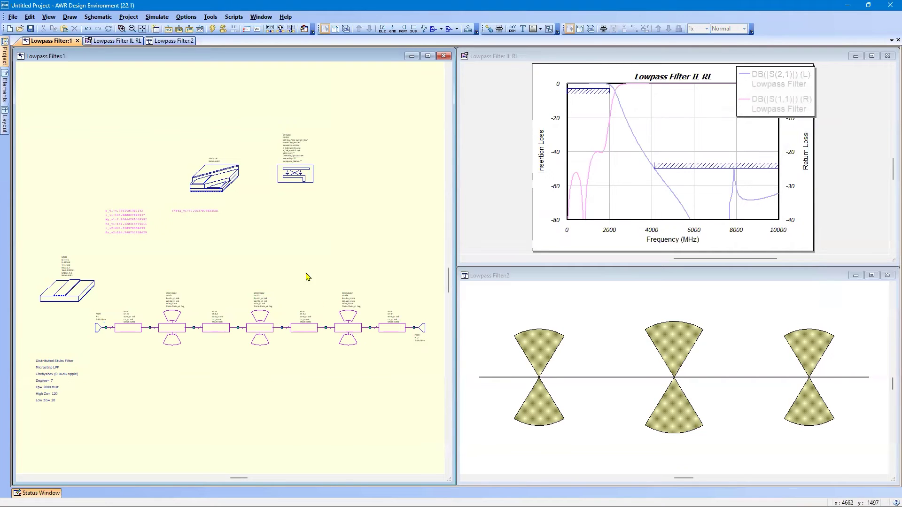
{"action": "left_click", "coordinate": [292, 176]}
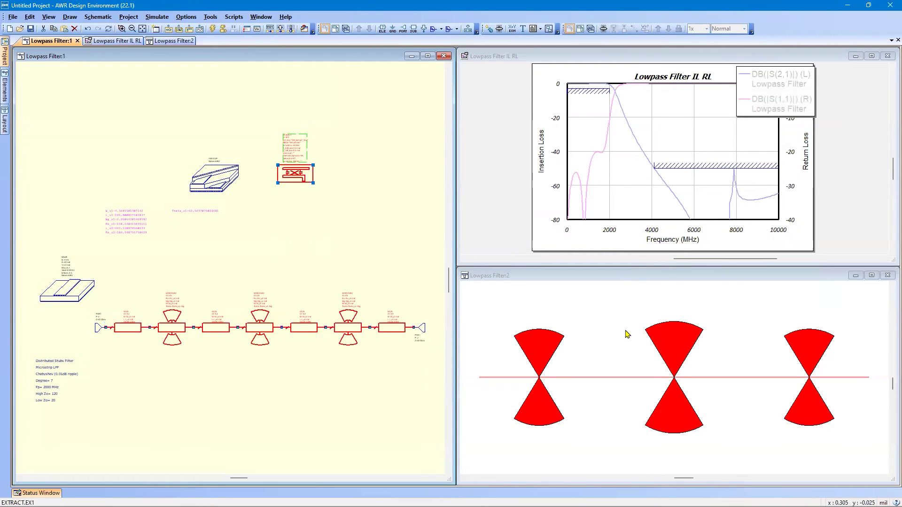
{"action": "left_click", "coordinate": [302, 389]}
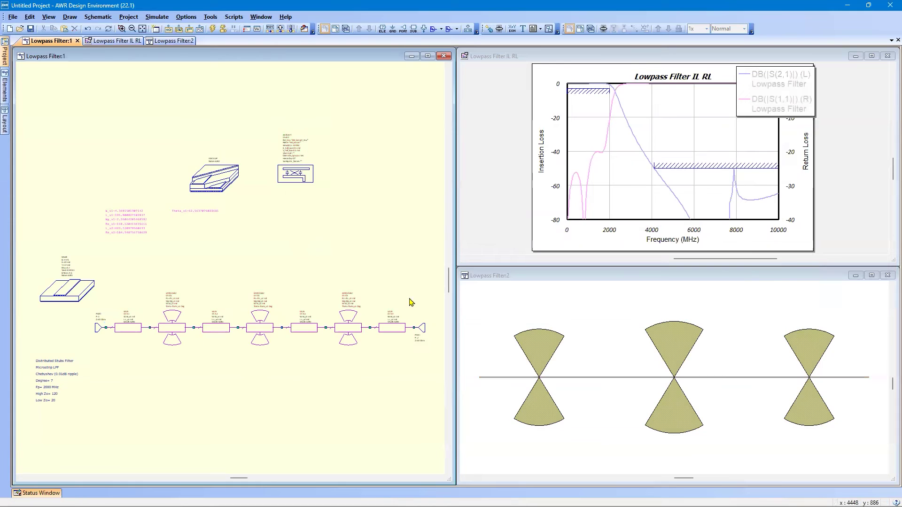
Use Add Extraction on the EXTRACT block to create the EM_Extract_Doc layout
{"action": "right_click", "coordinate": [297, 182]}
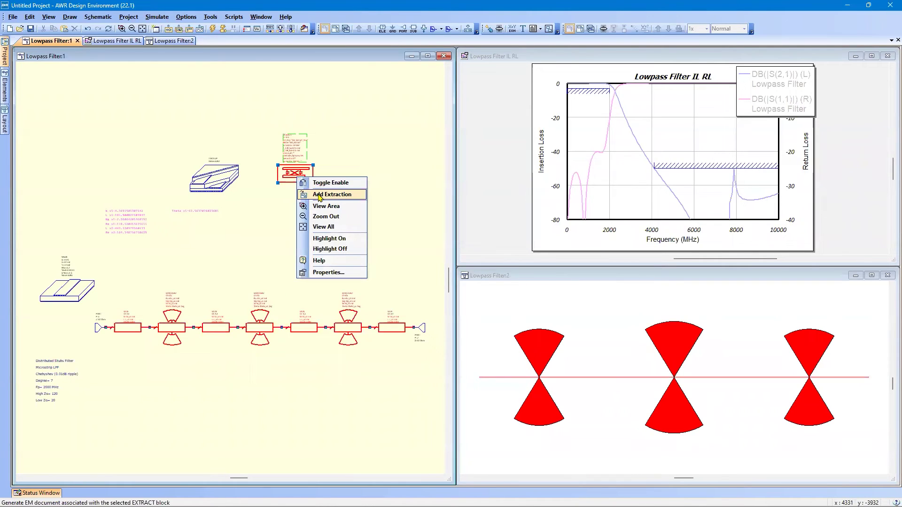
{"action": "left_click", "coordinate": [319, 194]}
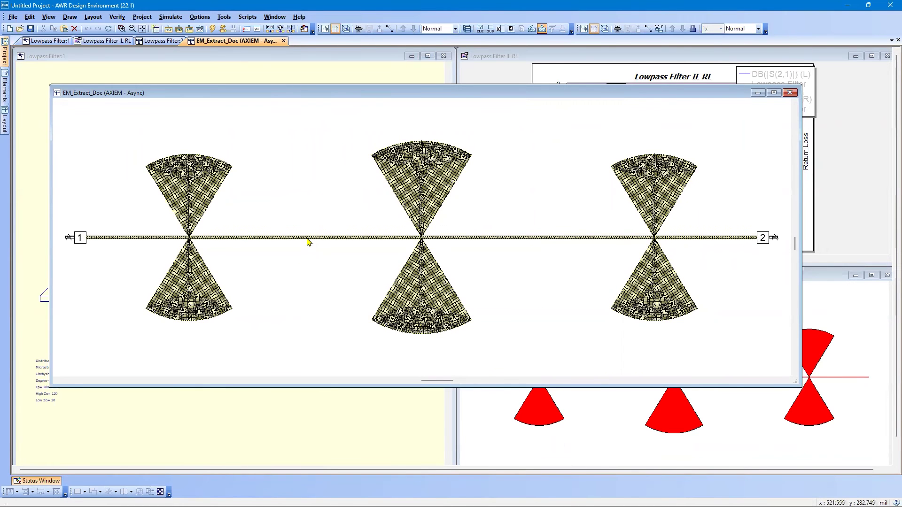
Zoom into the meshed microstrip line, then fit the whole EM layout back in view
{"action": "scroll", "coordinate": [309, 242], "scroll_direction": "up", "scroll_amount": 5}
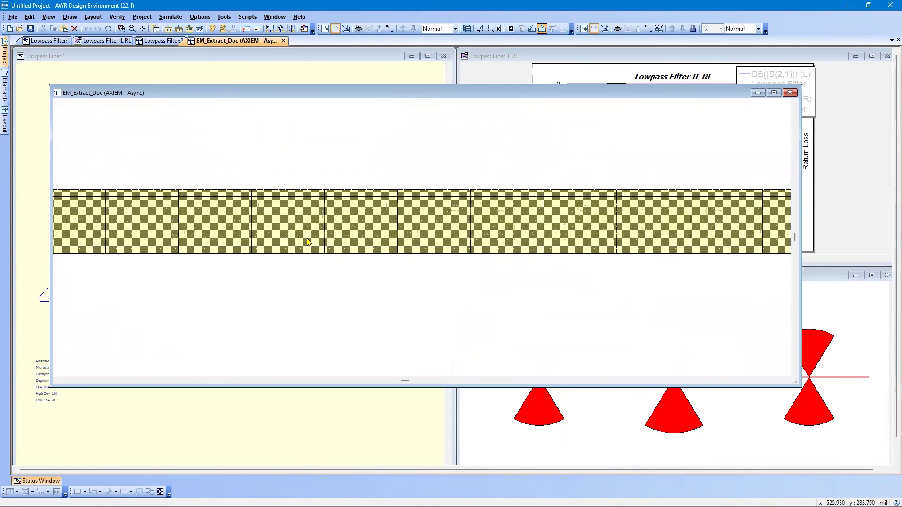
{"action": "scroll", "coordinate": [308, 241], "scroll_direction": "up", "scroll_amount": 1}
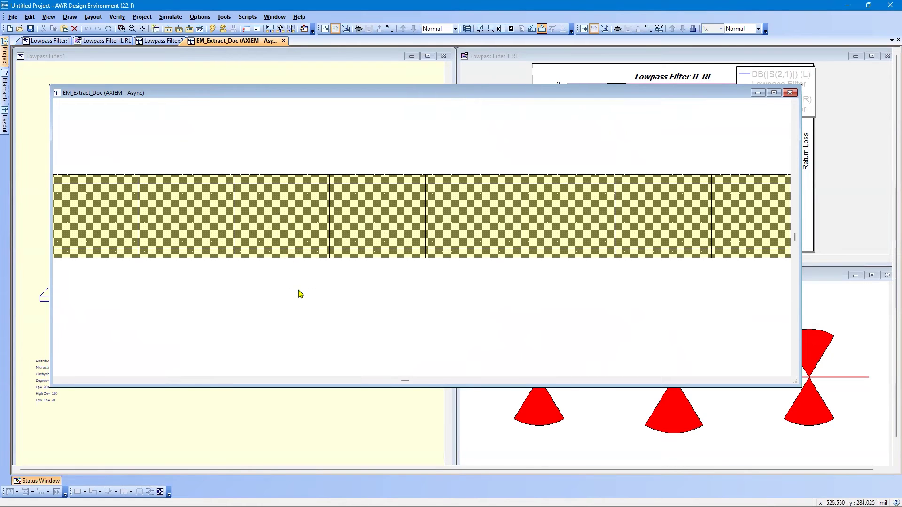
{"action": "key", "text": "Home"}
{"action": "scroll", "coordinate": [301, 295], "scroll_direction": "up", "scroll_amount": 2}
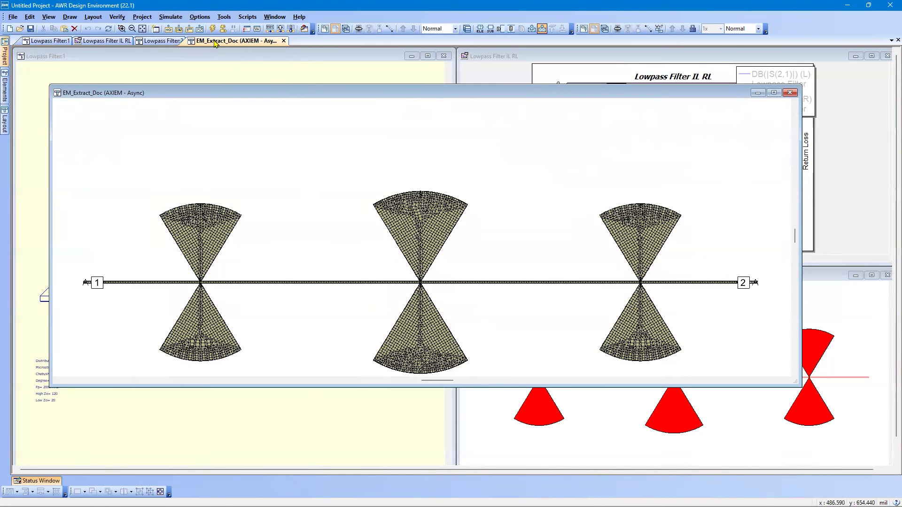
Tile the four document windows vertically and run the EM simulation
{"action": "left_click", "coordinate": [236, 72]}
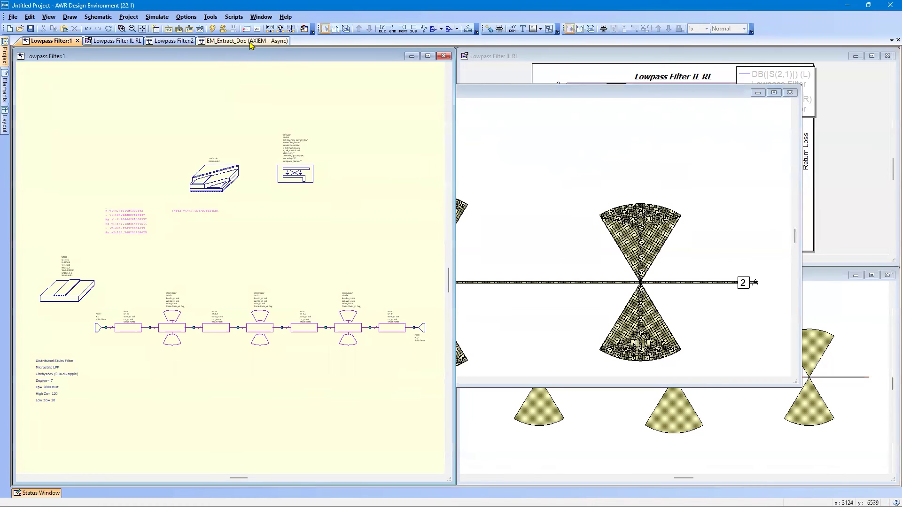
{"action": "left_click", "coordinate": [261, 17]}
{"action": "left_click", "coordinate": [267, 48]}
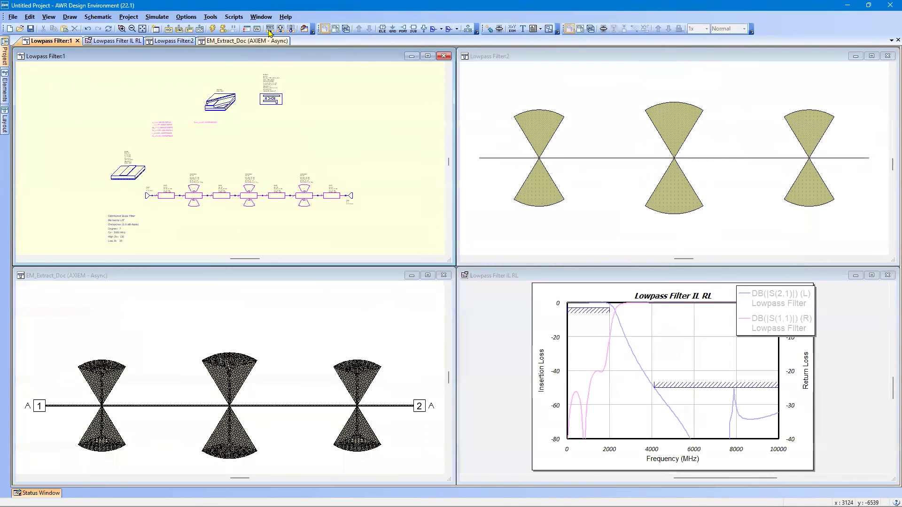
{"action": "left_click", "coordinate": [212, 29]}
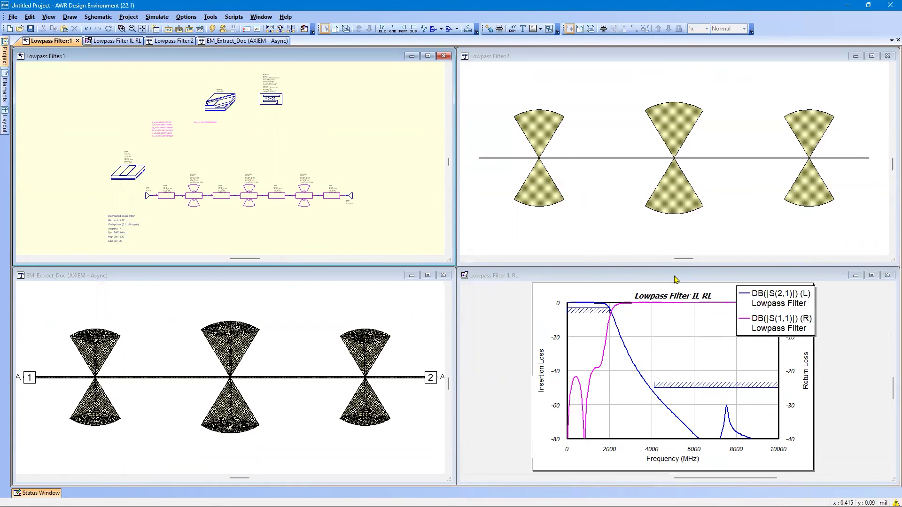
Maximize the IL/RL graph, drag its legend into the plot, and freeze the traces
{"action": "double_click", "coordinate": [675, 278]}
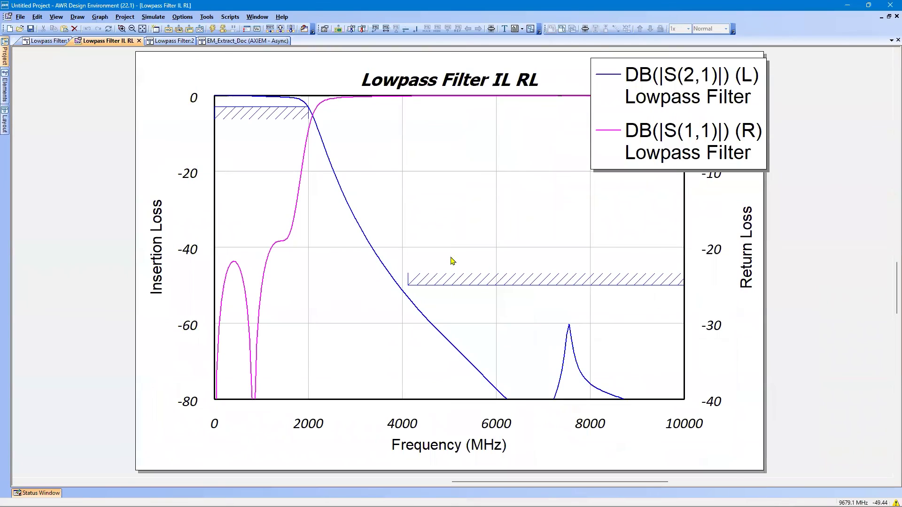
{"action": "left_click_drag", "start_coordinate": [652, 114], "coordinate": [561, 157]}
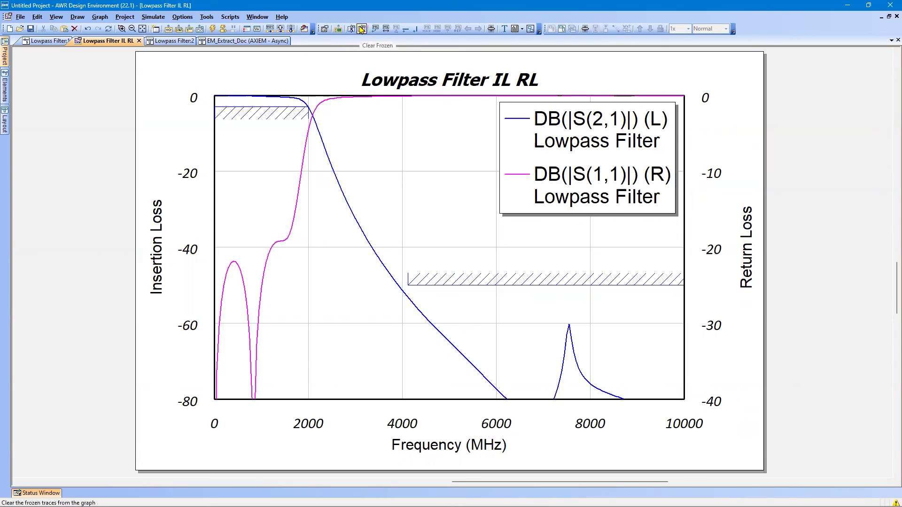
{"action": "left_click", "coordinate": [350, 29]}
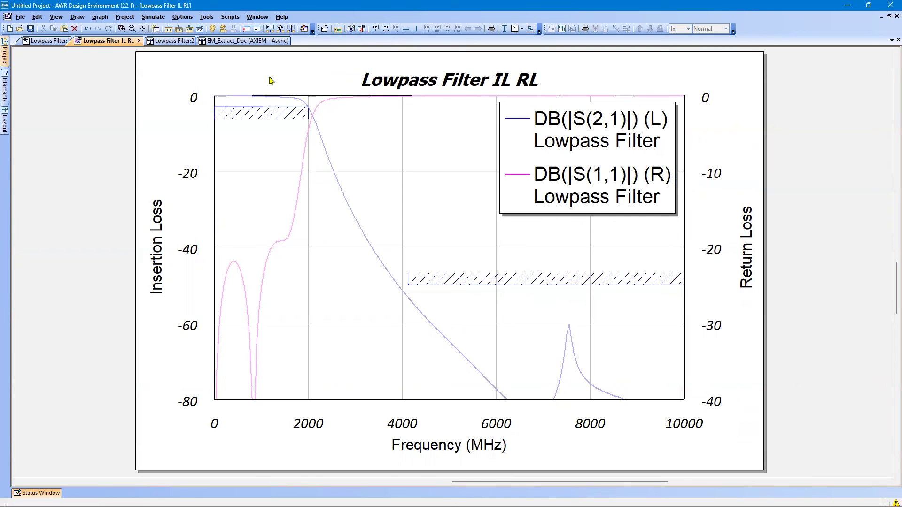
Disable the EXTRACT.EX1 block in the Lowpass Filter:1 schematic so it appears greyed out
{"action": "left_click", "coordinate": [34, 42]}
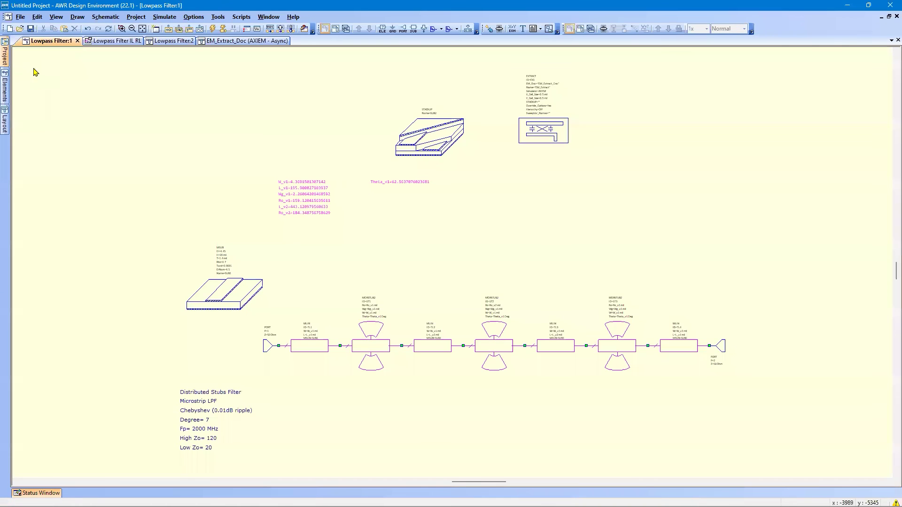
{"action": "right_click", "coordinate": [541, 125]}
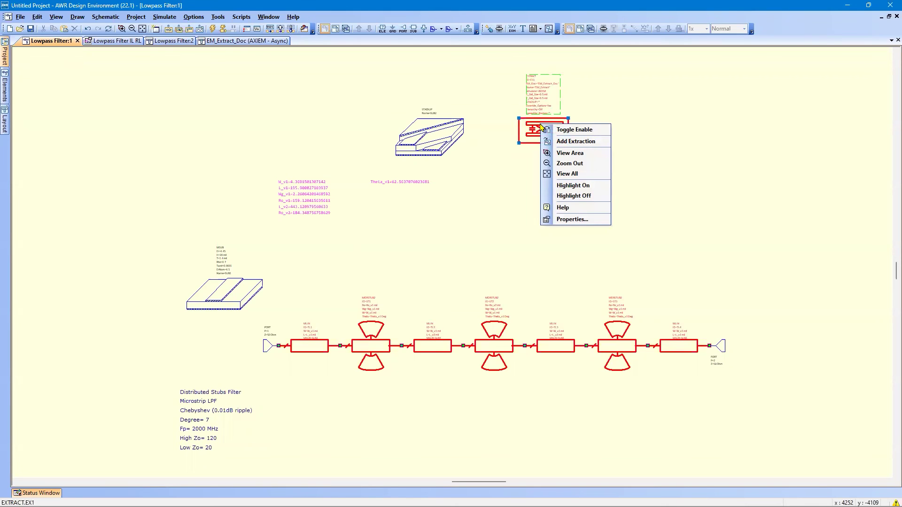
{"action": "left_click", "coordinate": [570, 131]}
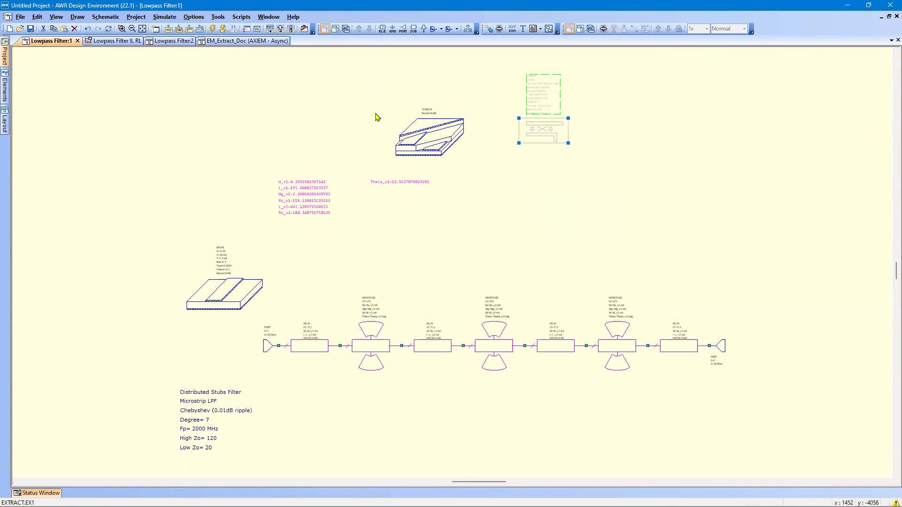
{"action": "left_click", "coordinate": [673, 118]}
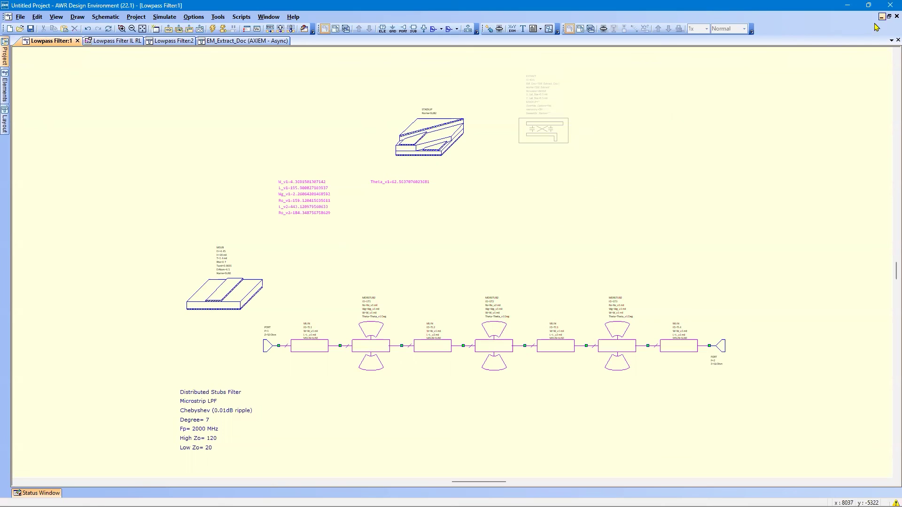
Rerun the analysis so new S21/S11 curves overlay the frozen ones, then restore tiled windows
{"action": "left_click", "coordinate": [127, 45]}
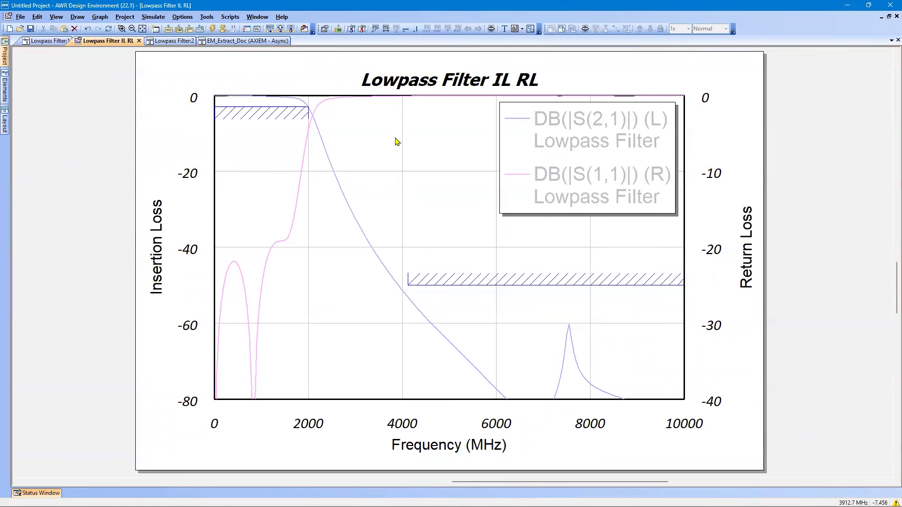
{"action": "left_click", "coordinate": [213, 30]}
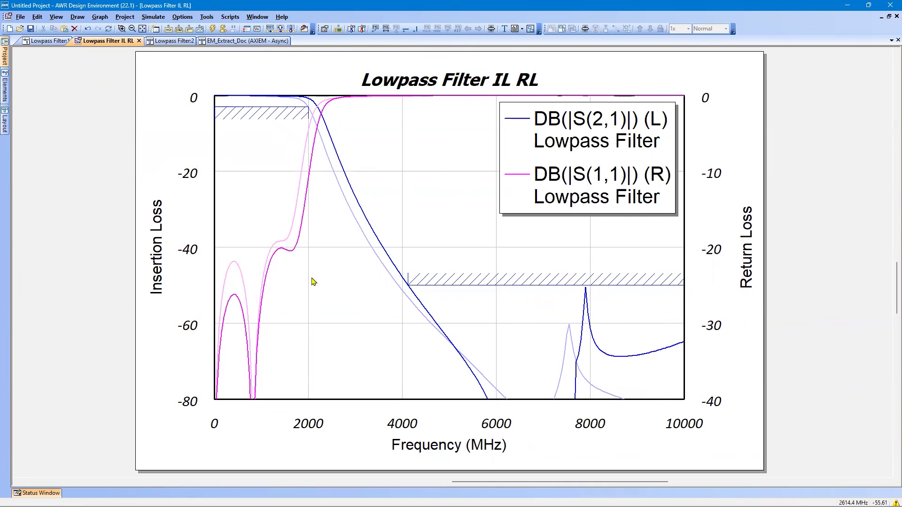
{"action": "left_click", "coordinate": [889, 16]}
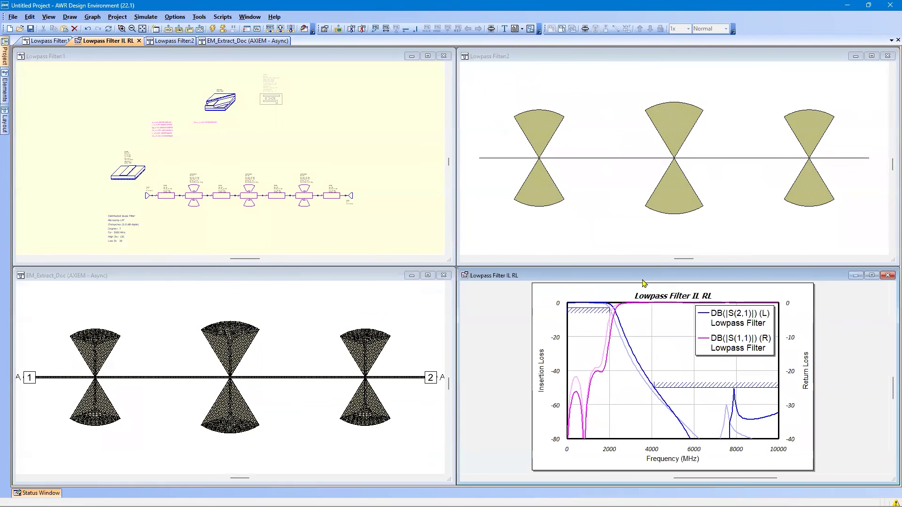